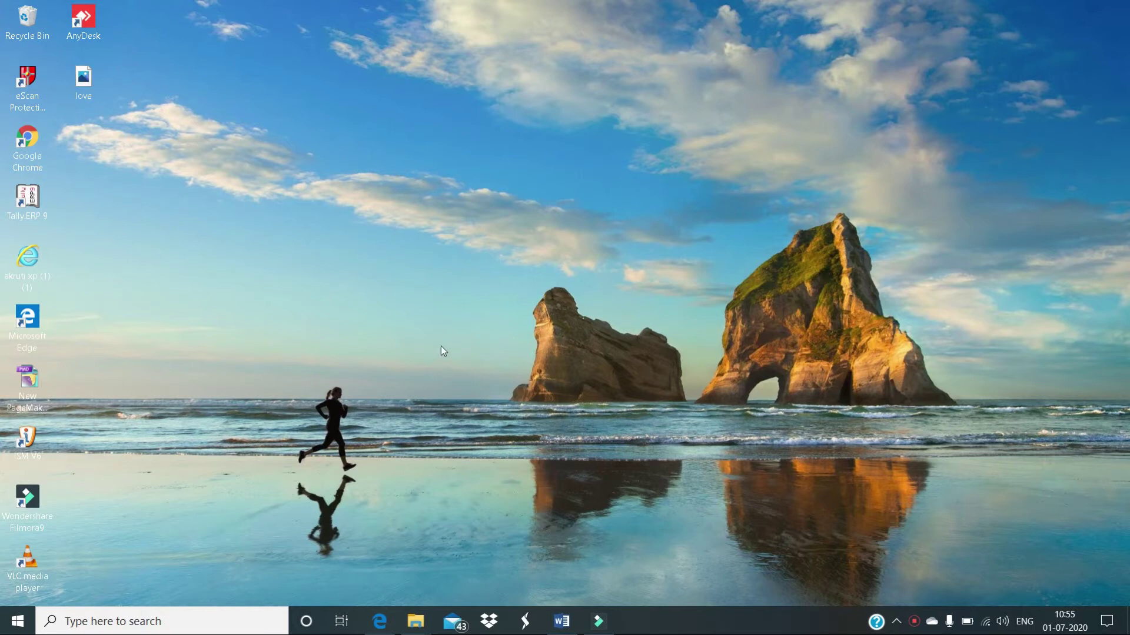
# Launch Chrome, search for 'pointer focus' from the address bar, and scroll the results.
pyautogui.doubleClick(26, 140)
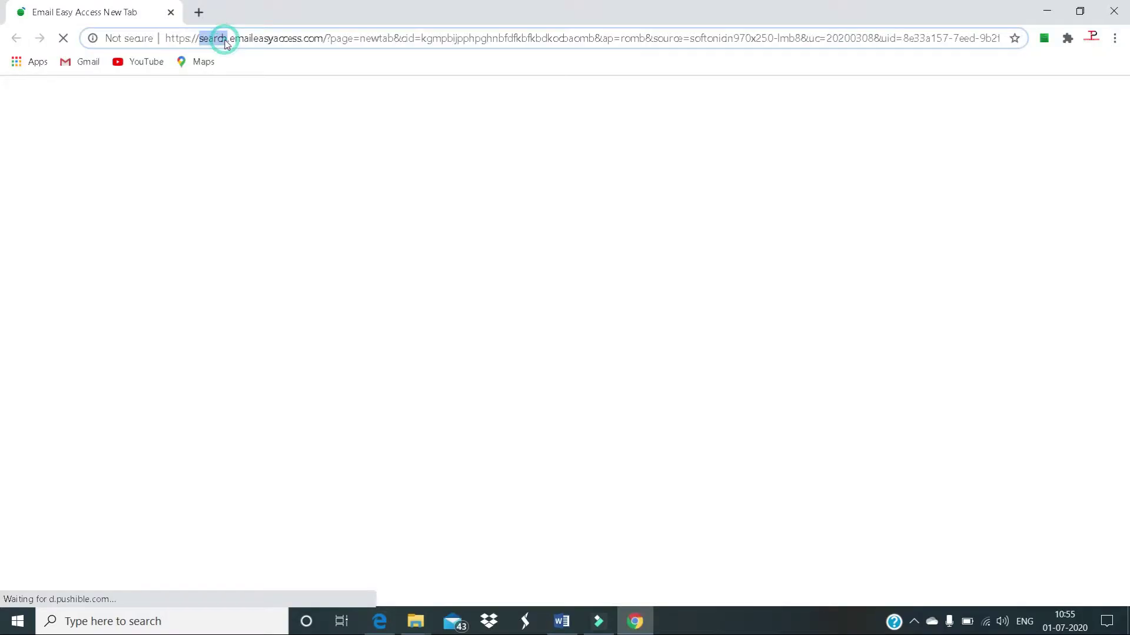
pyautogui.click(227, 39)
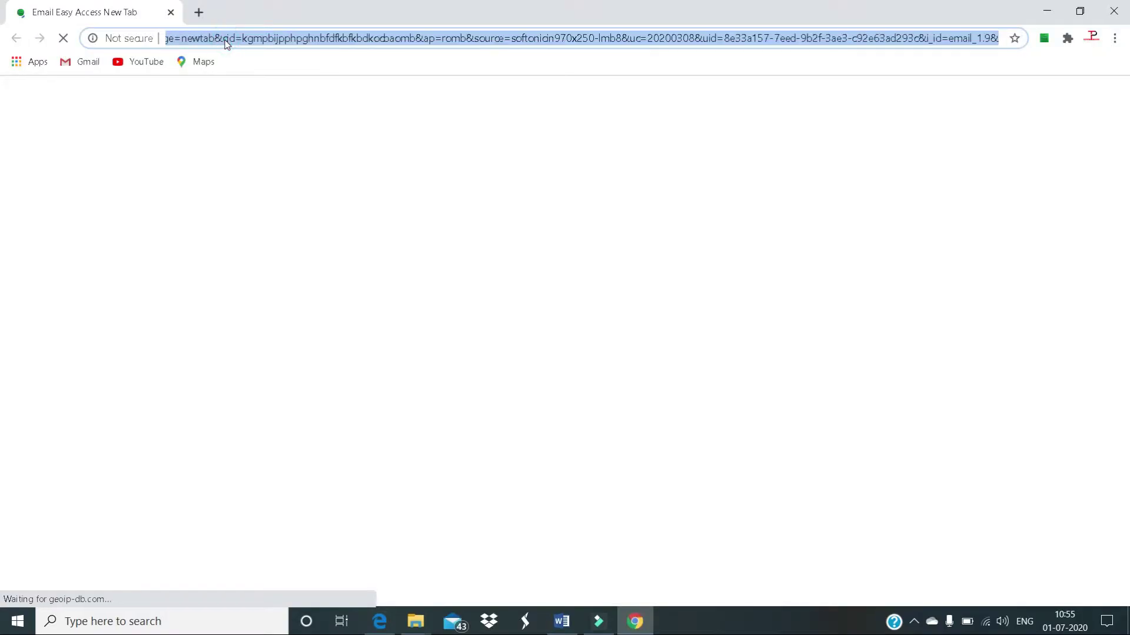
pyautogui.write('poi')
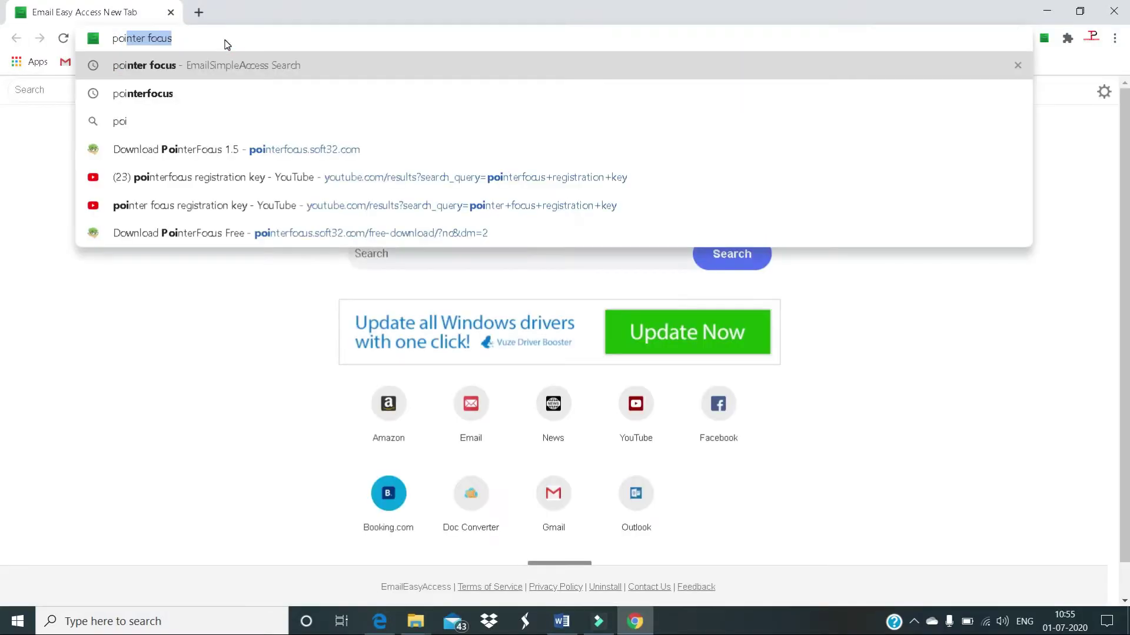
pyautogui.press('Return')
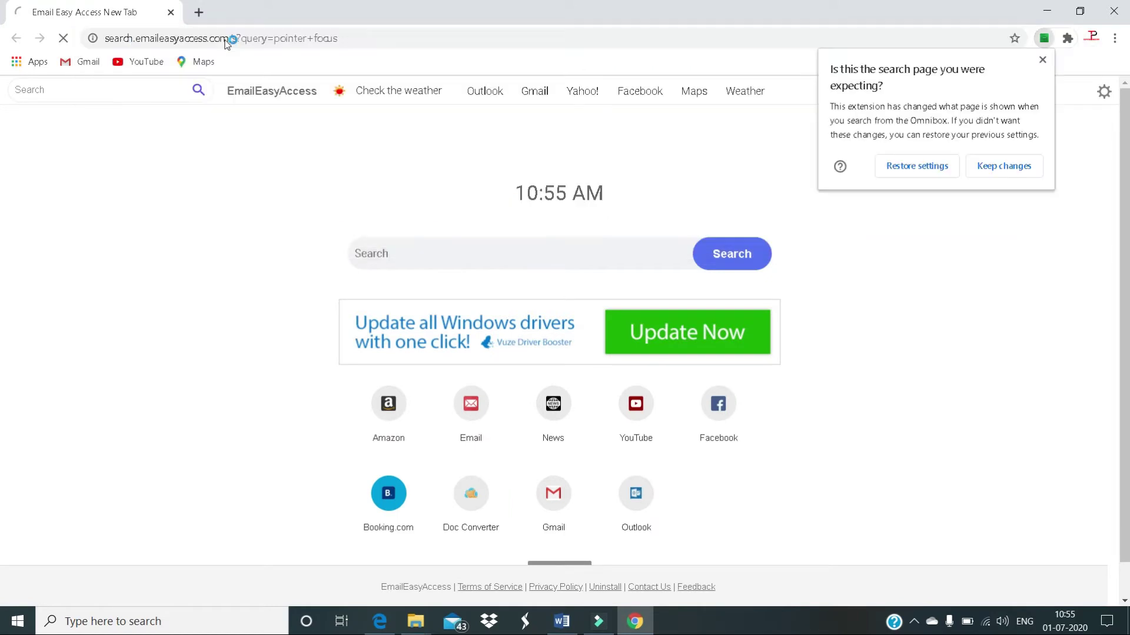
pyautogui.click(1041, 60)
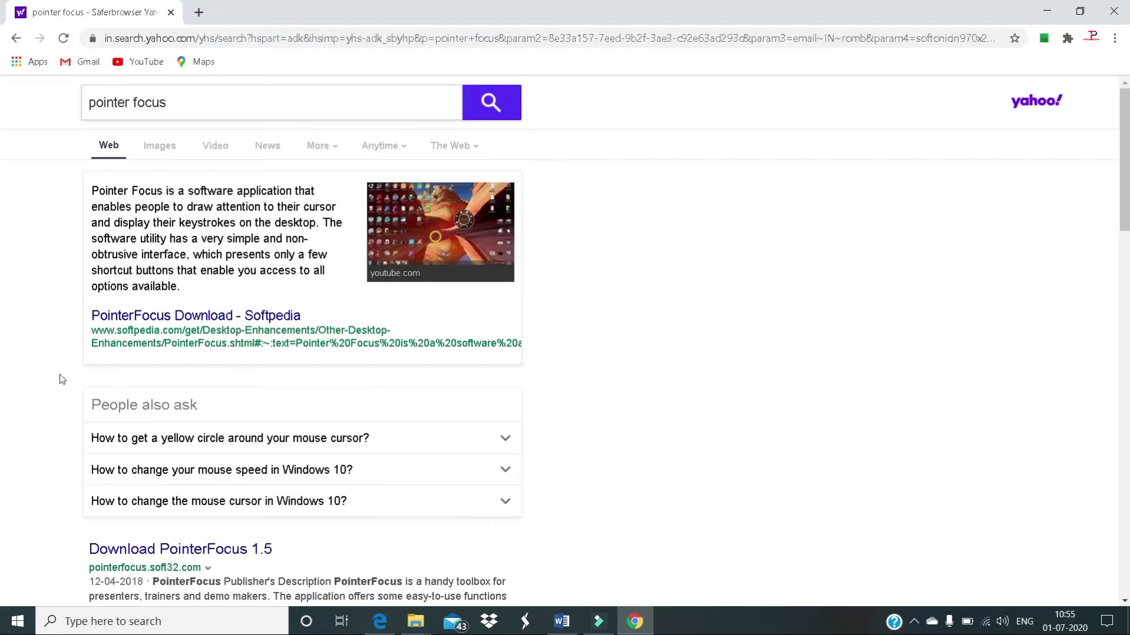
pyautogui.scroll(-3, 263, 419)
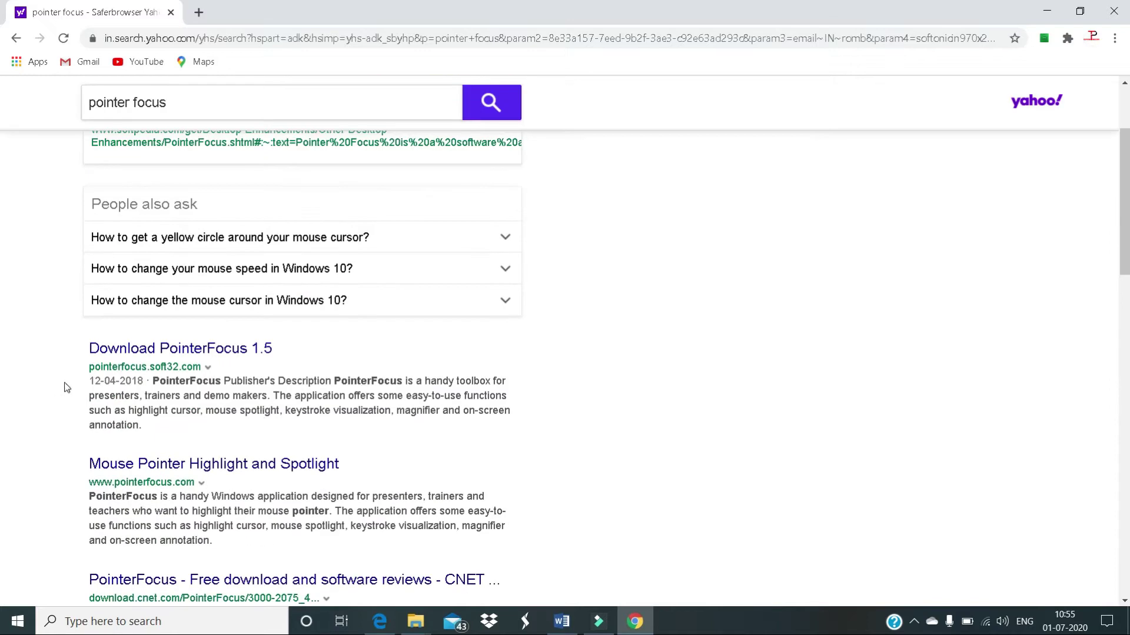
# Open the soft32 PointerFocus 1.5 page, maximize it, and download the installer.
pyautogui.keyDown('shift'); pyautogui.click(242, 351); pyautogui.keyUp('shift')
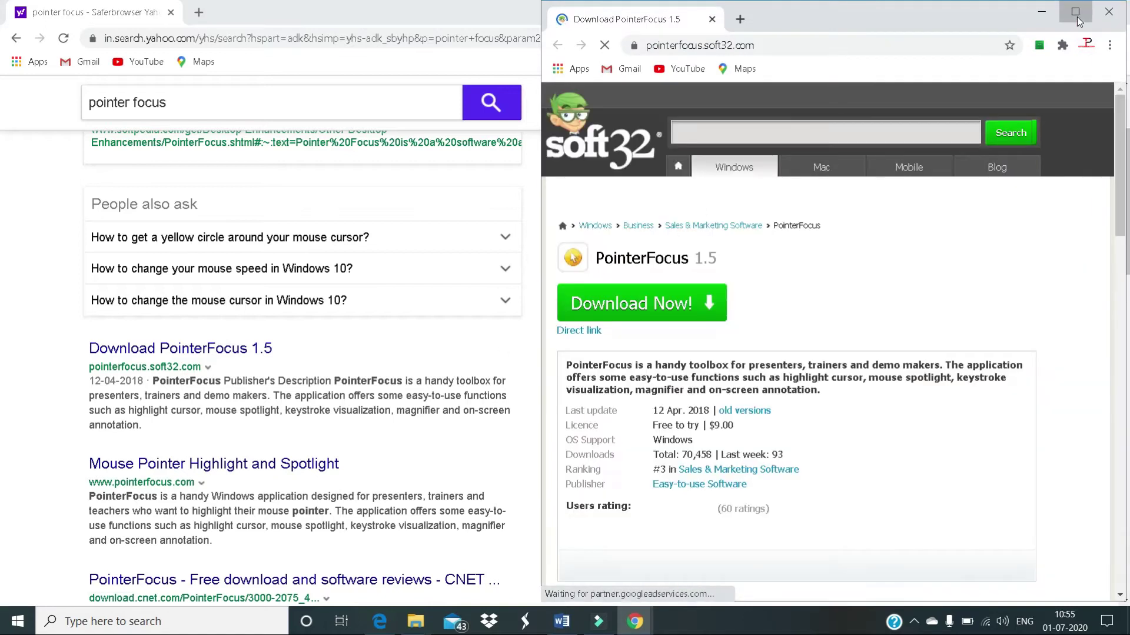
pyautogui.click(1076, 13)
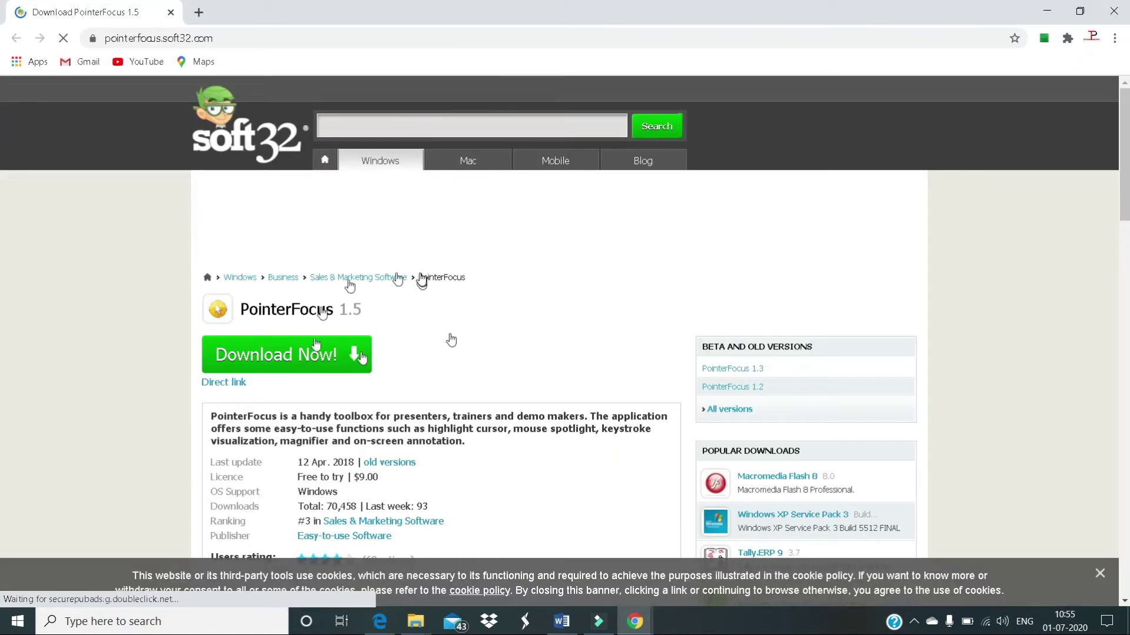
pyautogui.click(281, 356)
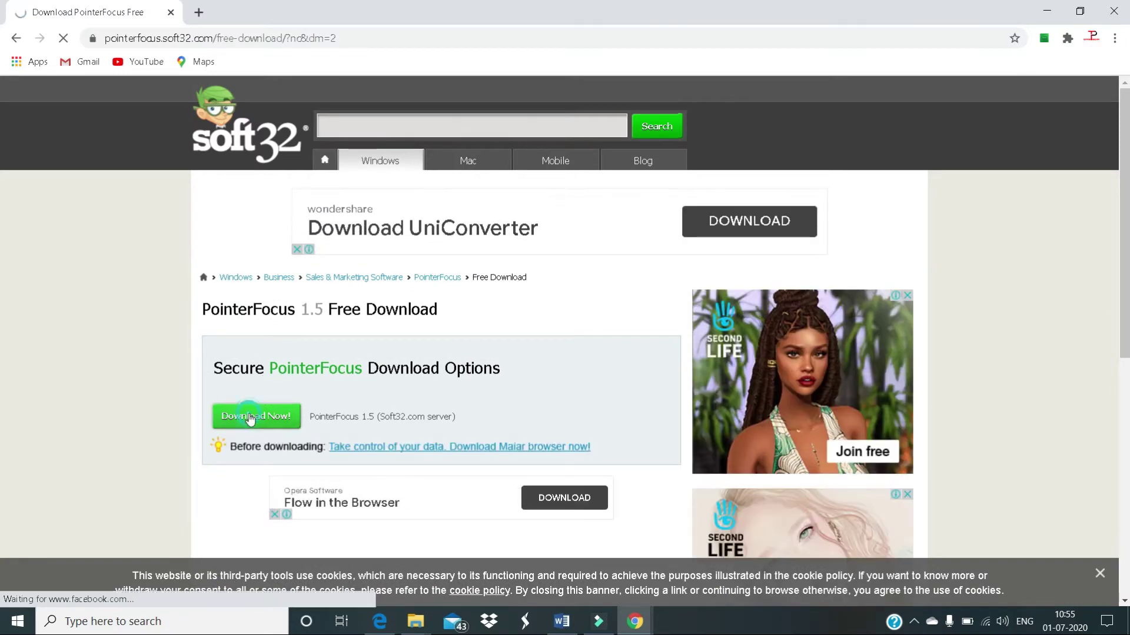
pyautogui.click(250, 418)
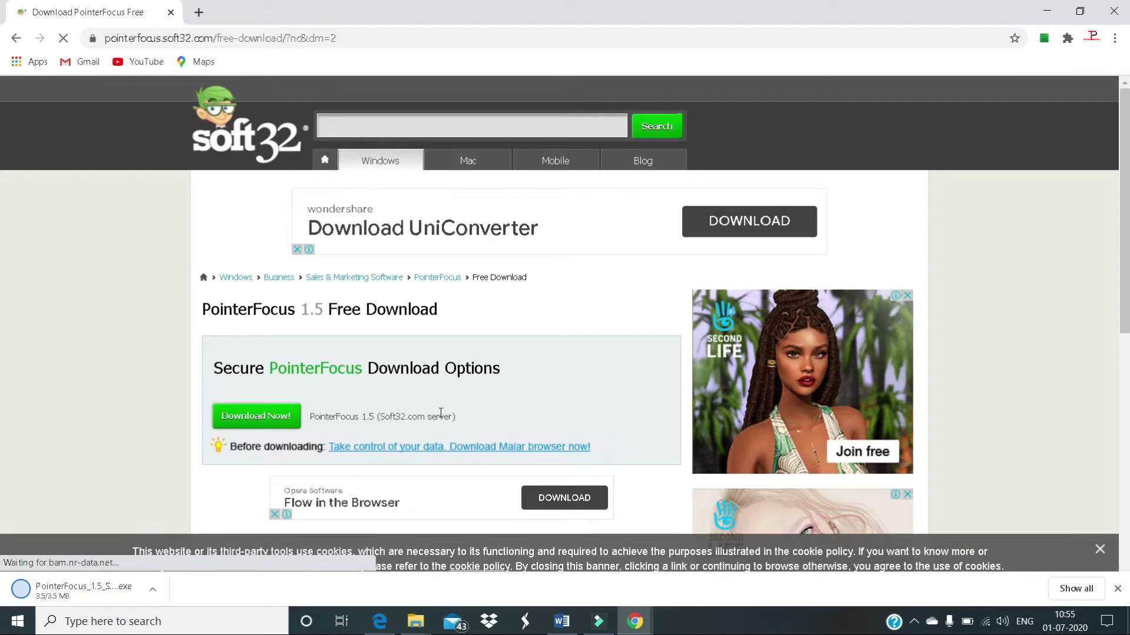
# Open the downloaded PointerFocus installer and minimize both Chrome windows.
pyautogui.click(44, 595)
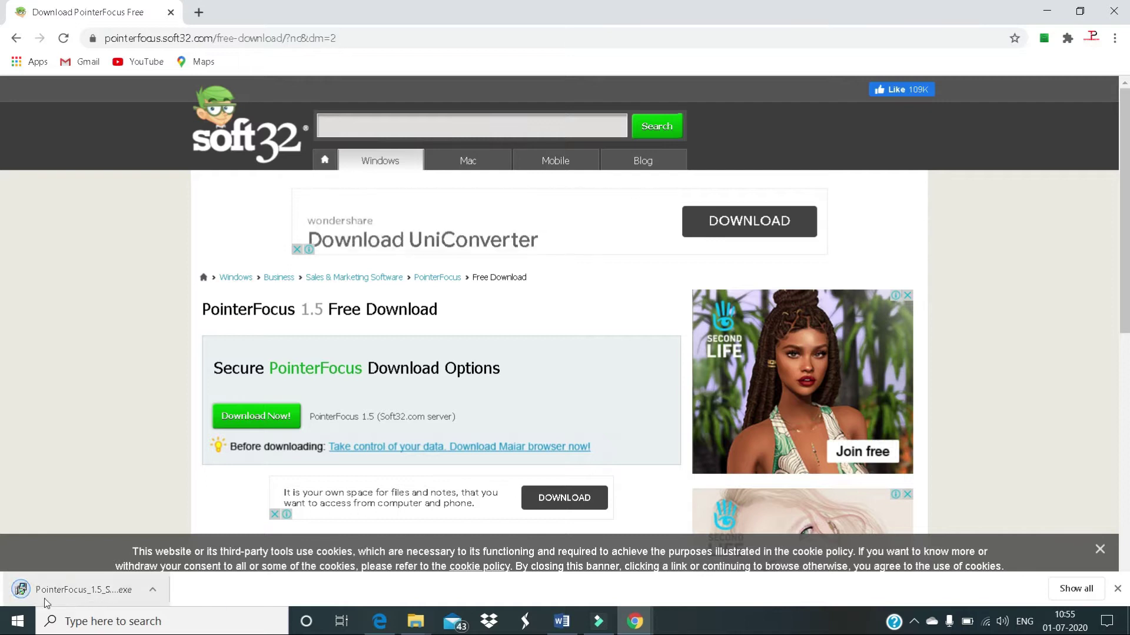
pyautogui.click(152, 590)
pyautogui.click(197, 499)
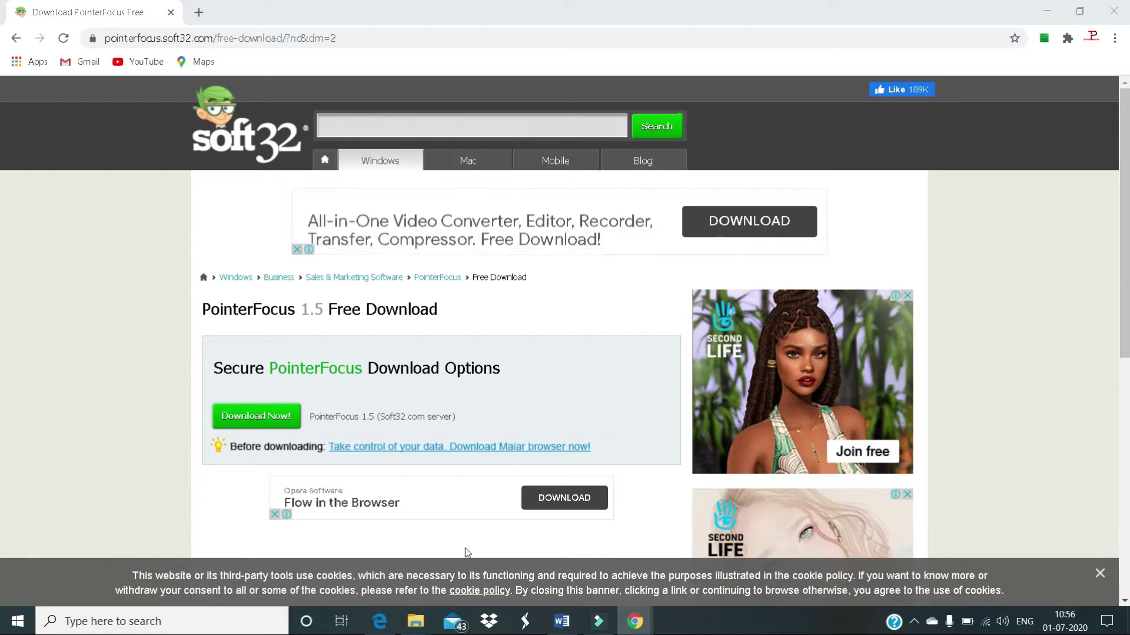
pyautogui.click(1051, 15)
pyautogui.click(1052, 15)
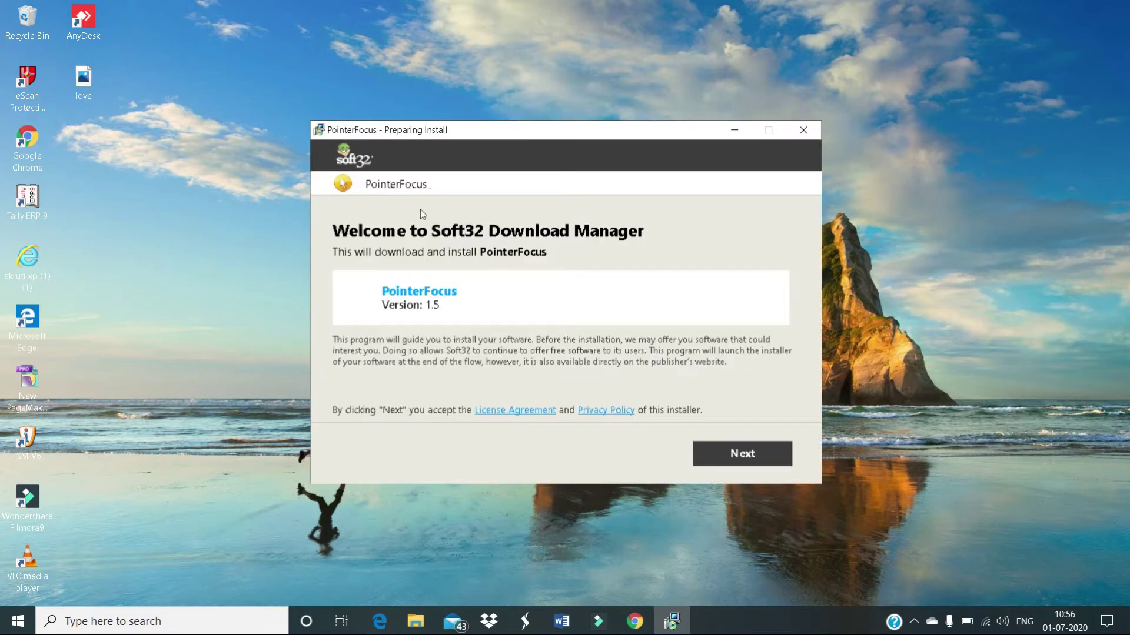
# Let Soft32 Download Manager fetch PointerFocus, then launch its installer.
pyautogui.click(735, 462)
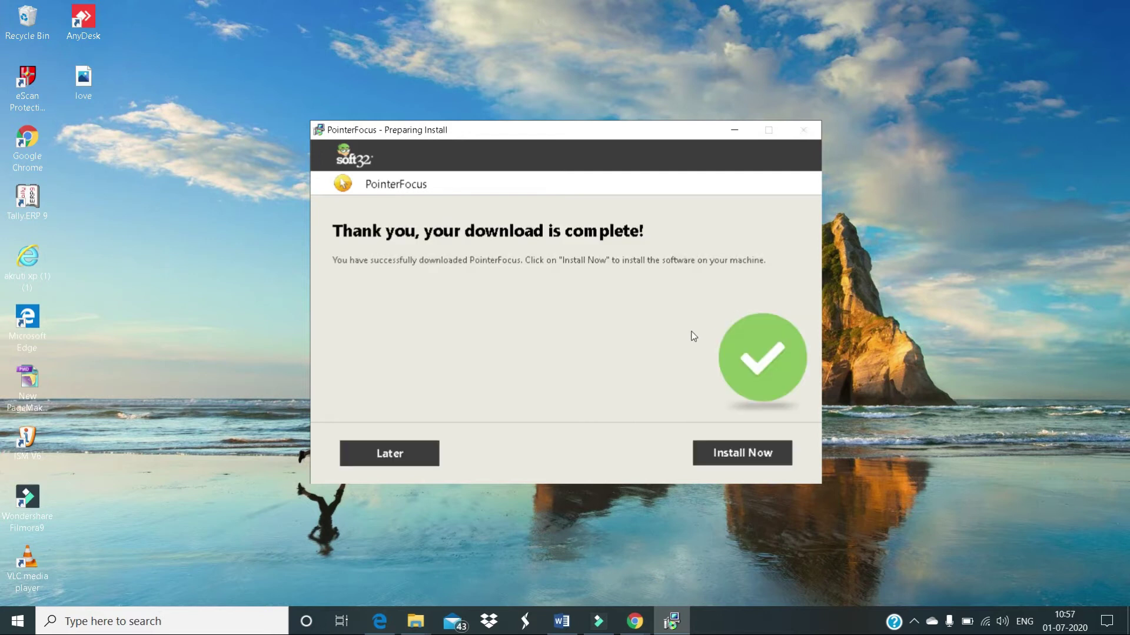
pyautogui.click(740, 454)
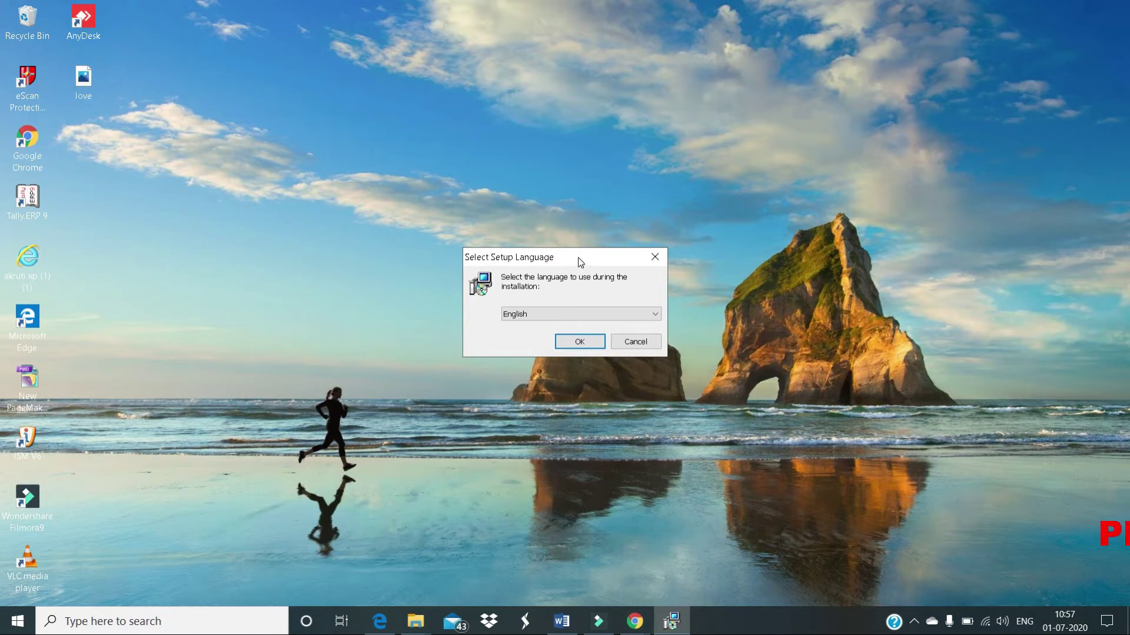
# Choose English as the setup language and accept the PointerFocus licence agreement.
pyautogui.click(581, 343)
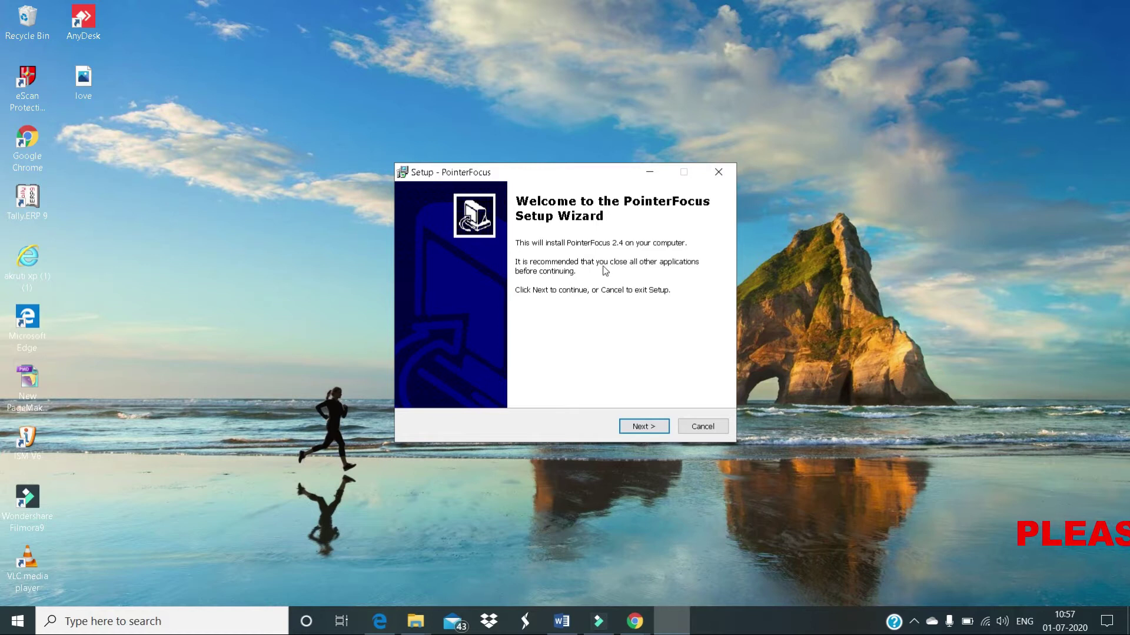
pyautogui.click(642, 427)
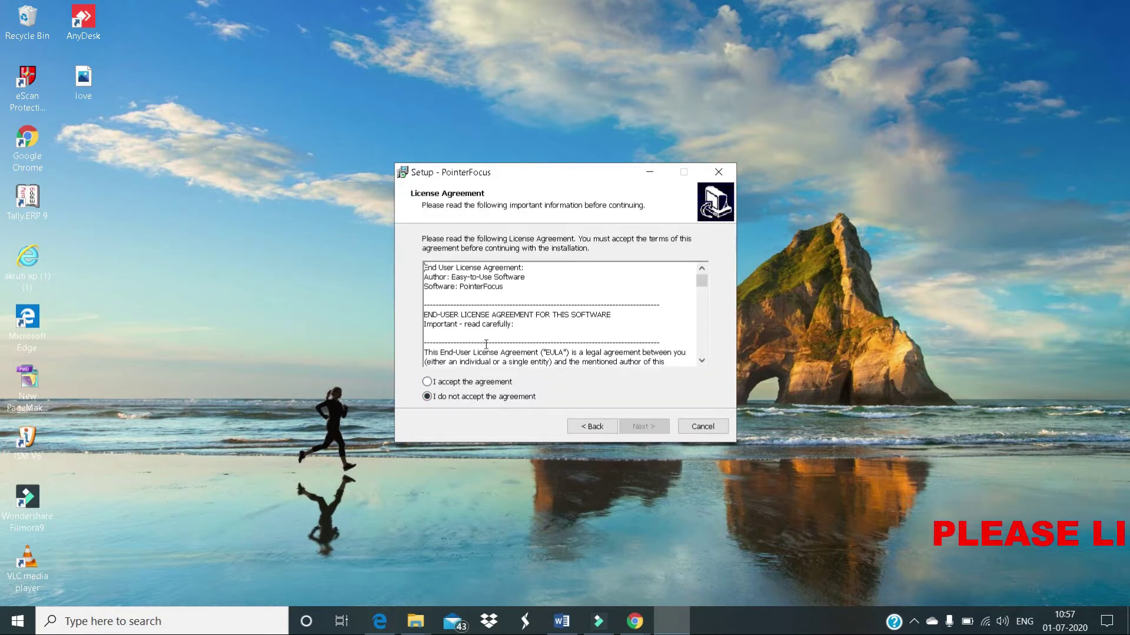
pyautogui.scroll(-5, 497, 333)
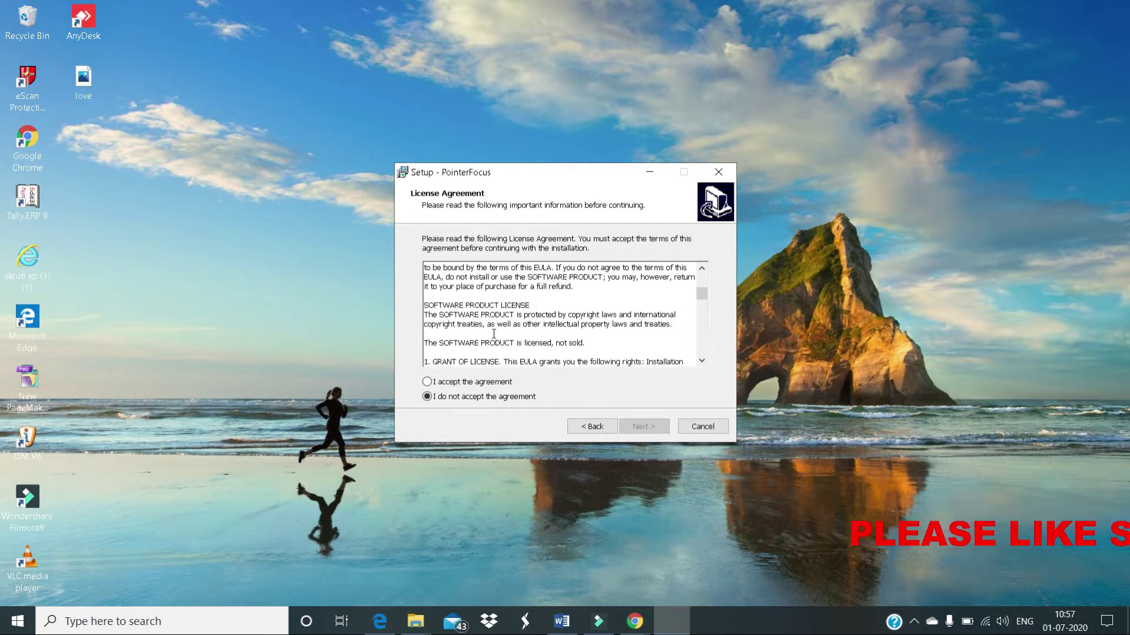
pyautogui.click(428, 383)
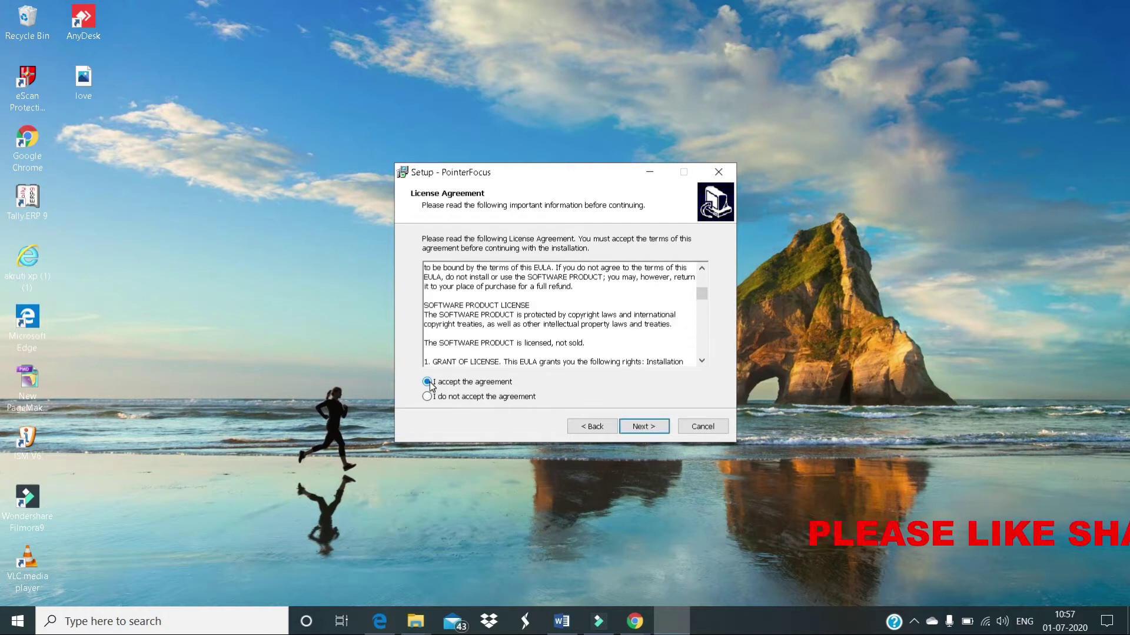
pyautogui.click(634, 428)
# Install to C:\Program Files\PointerFocus with default Start Menu folder and desktop icon, then finish.
pyautogui.click(637, 427)
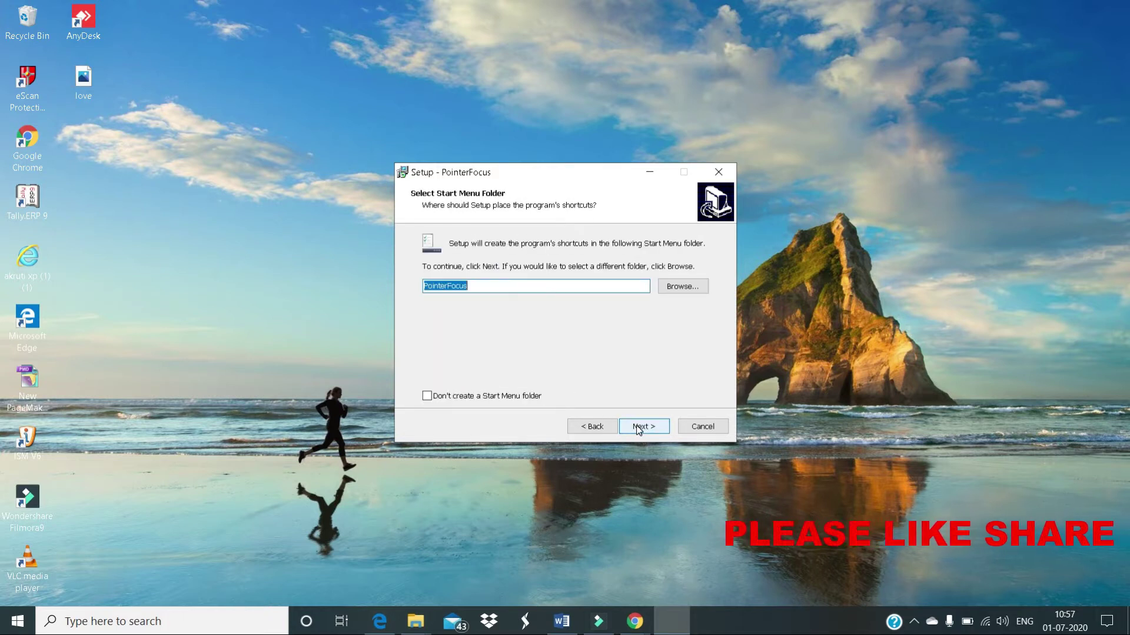
pyautogui.click(637, 427)
pyautogui.click(637, 427)
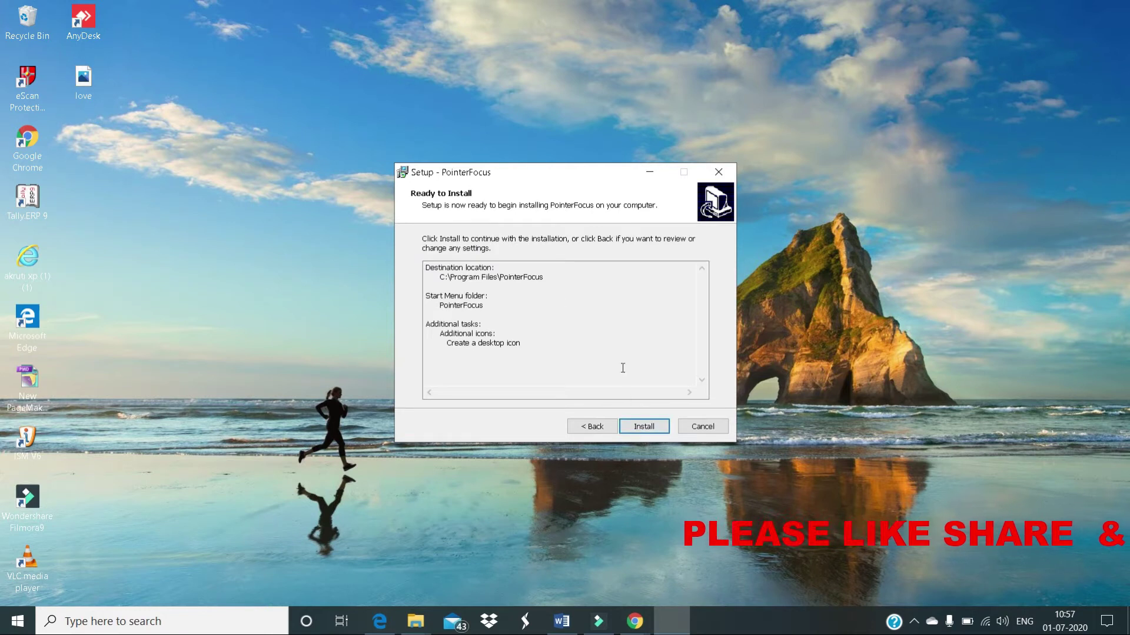
pyautogui.click(643, 428)
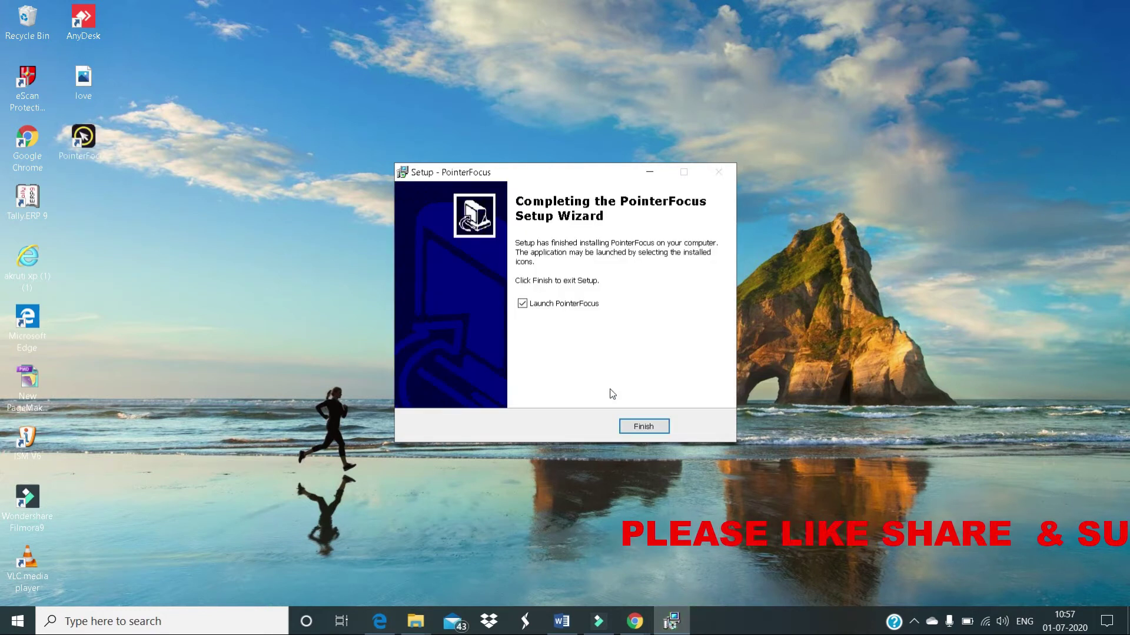
pyautogui.click(628, 428)
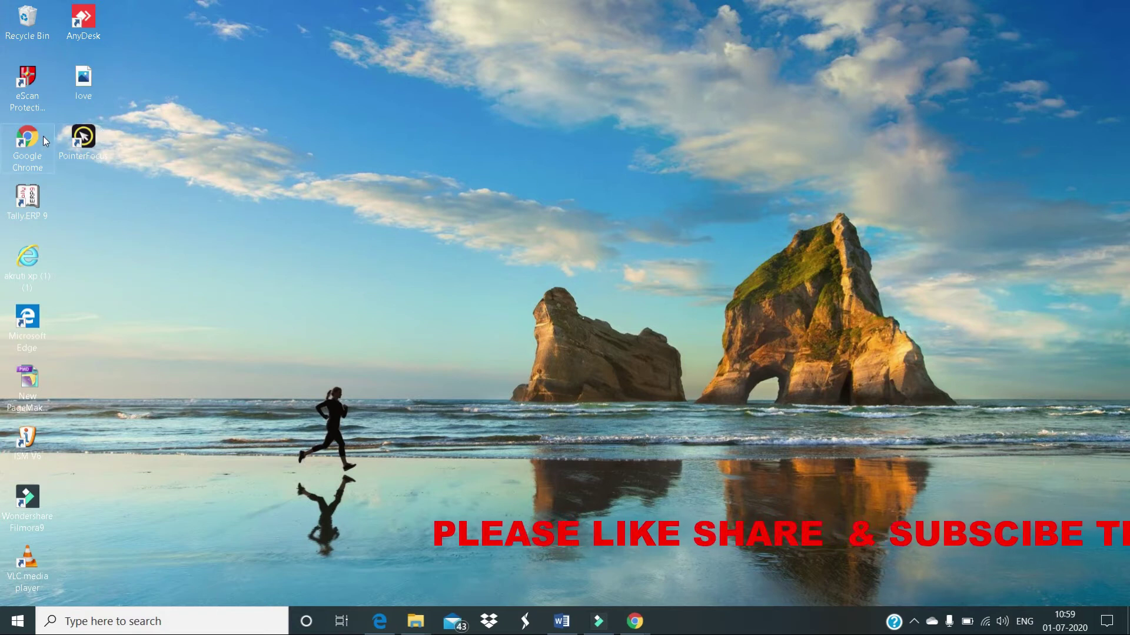
# Launch PointerFocus from its new desktop shortcut.
pyautogui.doubleClick(93, 142)
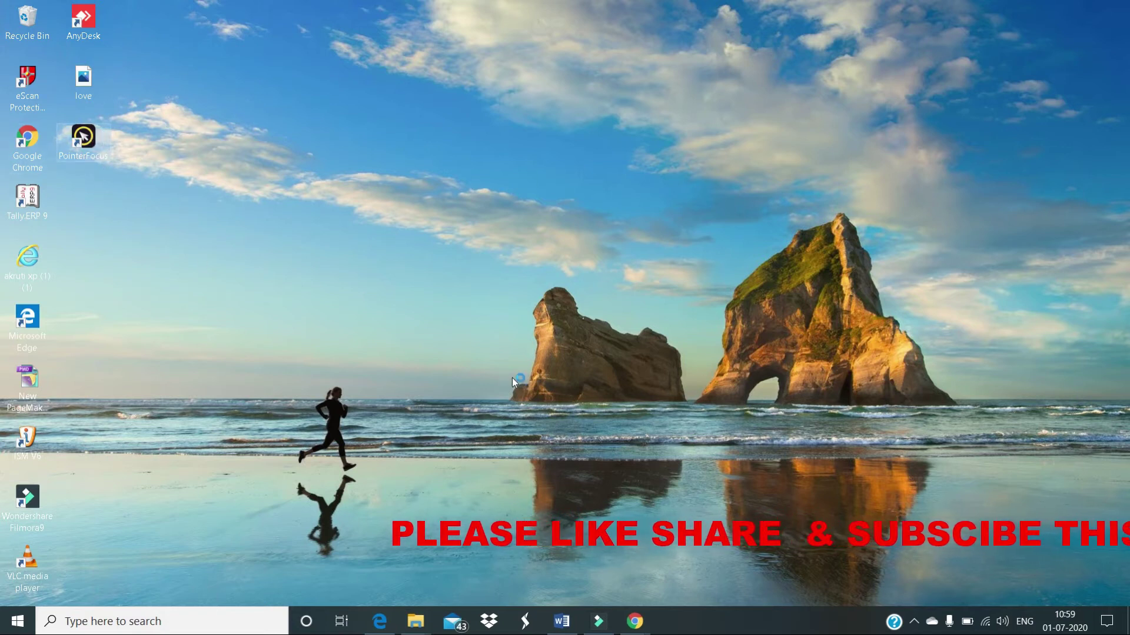
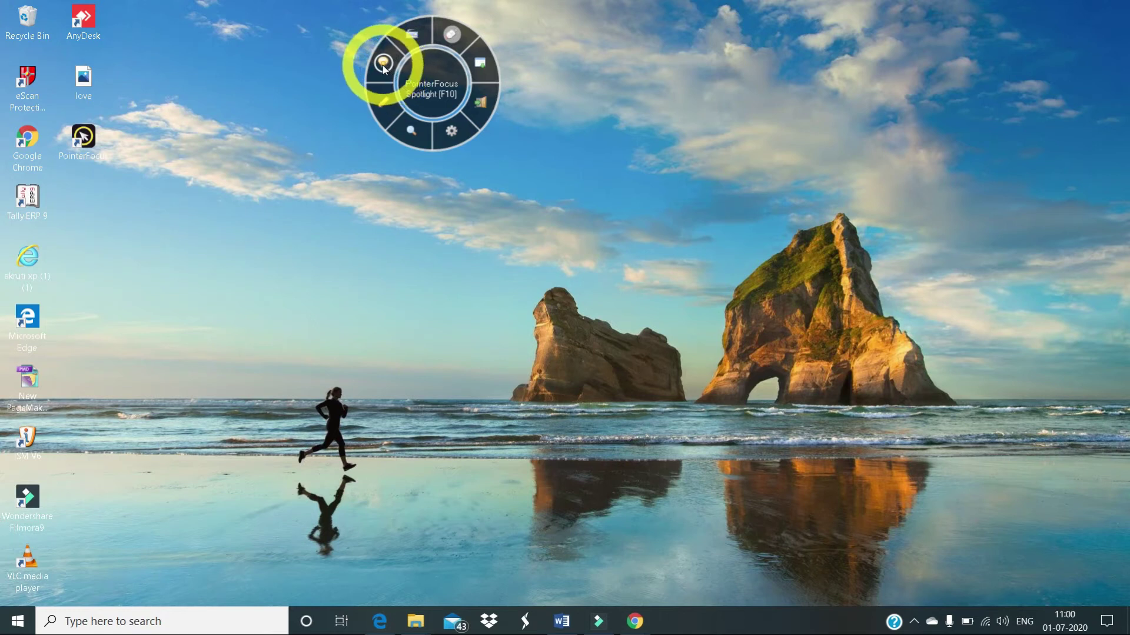
# Turn the spotlight dimming on and off again, then switch to pen mode.
pyautogui.click(383, 66)
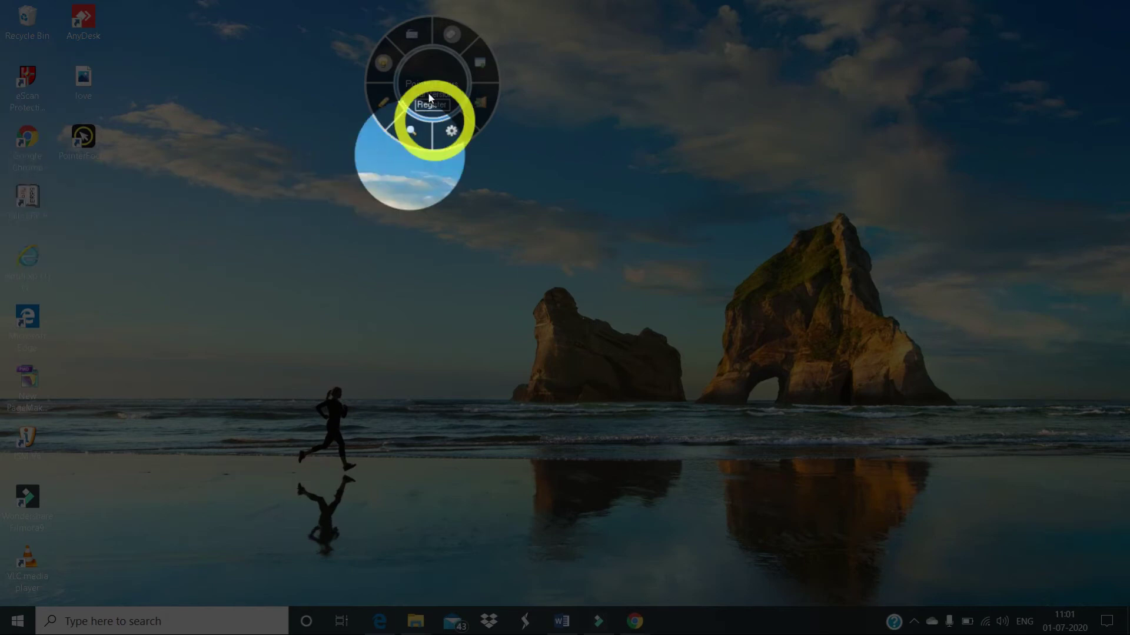
pyautogui.click(385, 66)
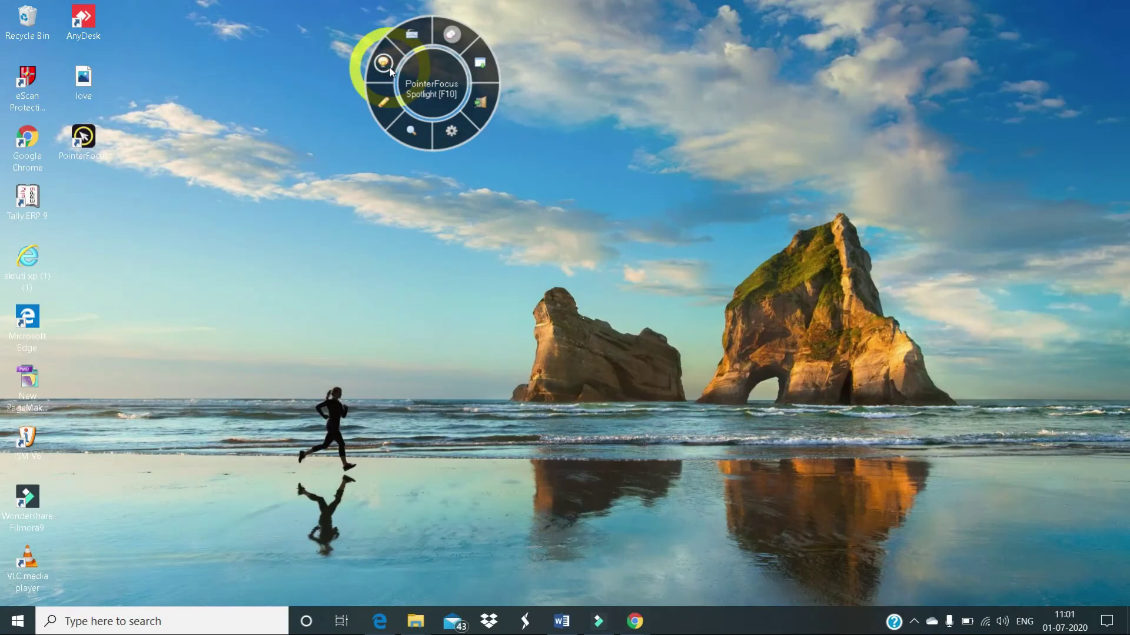
pyautogui.click(384, 104)
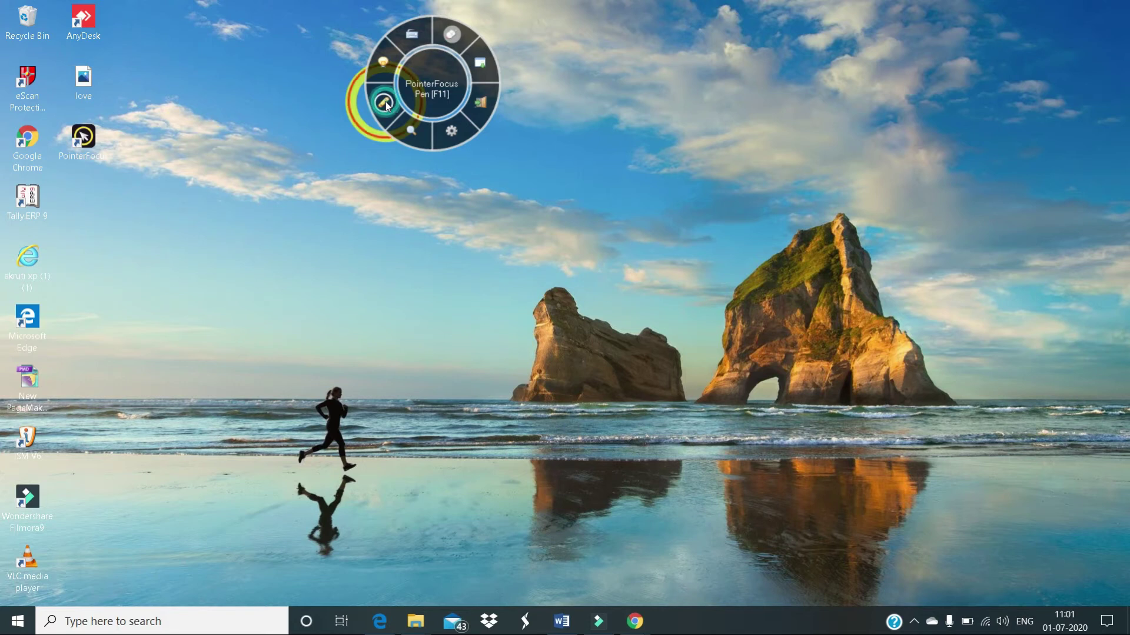
# Pen-outline the PointerFocus shortcut, love file icon and wheel, erase them, then enable the magnifier.
pyautogui.moveTo(66, 112)
pyautogui.mouseDown()
pyautogui.moveTo(106, 115)
pyautogui.moveTo(121, 135)
pyautogui.moveTo(110, 177)
pyautogui.moveTo(62, 177)
pyautogui.moveTo(78, 115)
pyautogui.mouseUp()
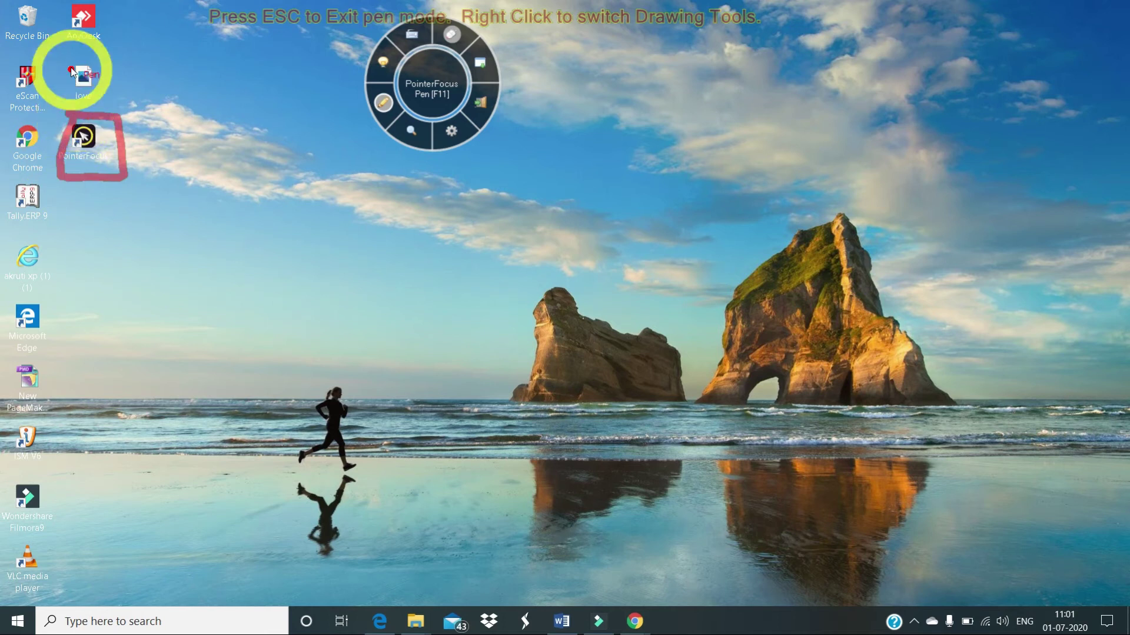
pyautogui.moveTo(68, 49)
pyautogui.mouseDown()
pyautogui.moveTo(131, 53)
pyautogui.moveTo(136, 95)
pyautogui.moveTo(68, 110)
pyautogui.moveTo(66, 49)
pyautogui.mouseUp()
pyautogui.moveTo(360, 47)
pyautogui.mouseDown()
pyautogui.moveTo(339, 132)
pyautogui.moveTo(566, 56)
pyautogui.moveTo(430, 2)
pyautogui.moveTo(335, 52)
pyautogui.moveTo(334, 66)
pyautogui.mouseUp()
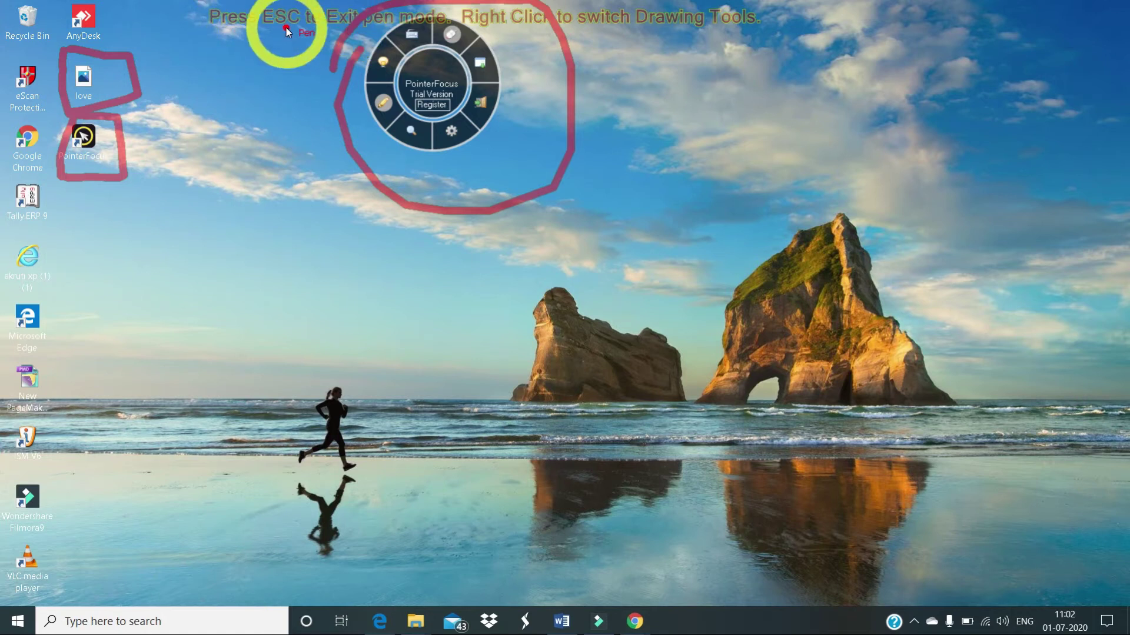
pyautogui.click(392, 110)
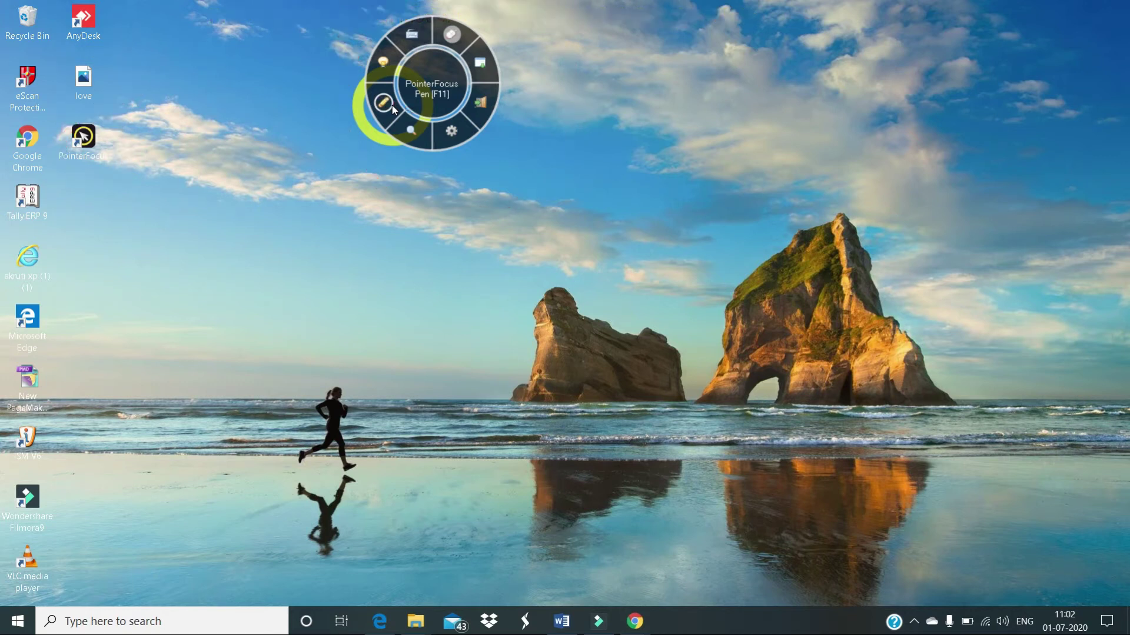
pyautogui.click(410, 131)
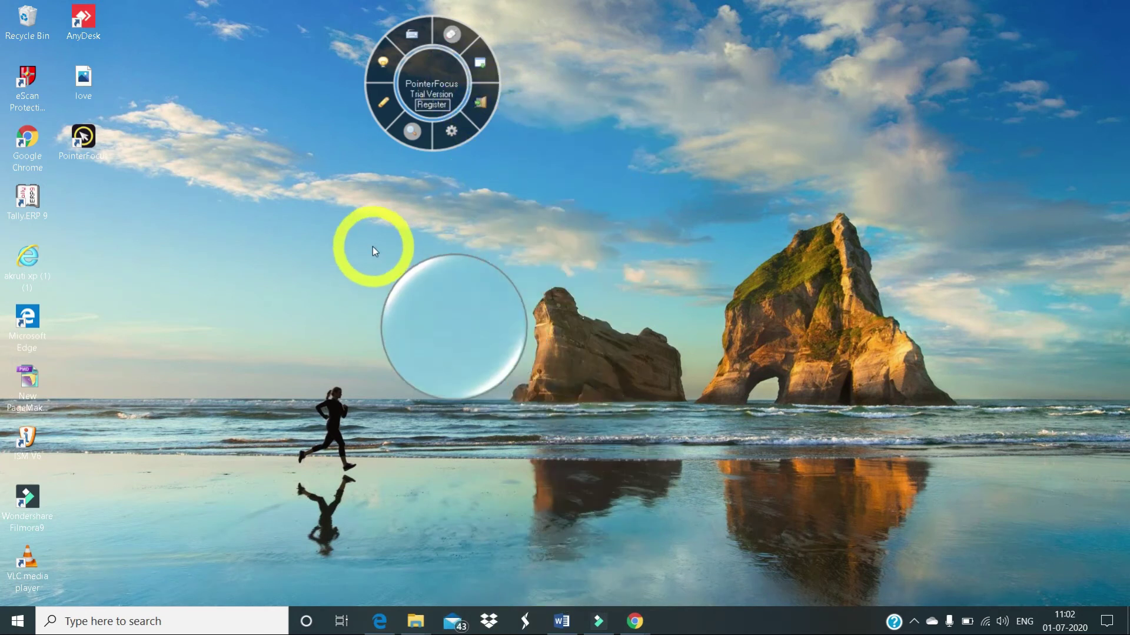
# Turn the magnifier off and open the PointerFocus Options dialog.
pyautogui.click(415, 132)
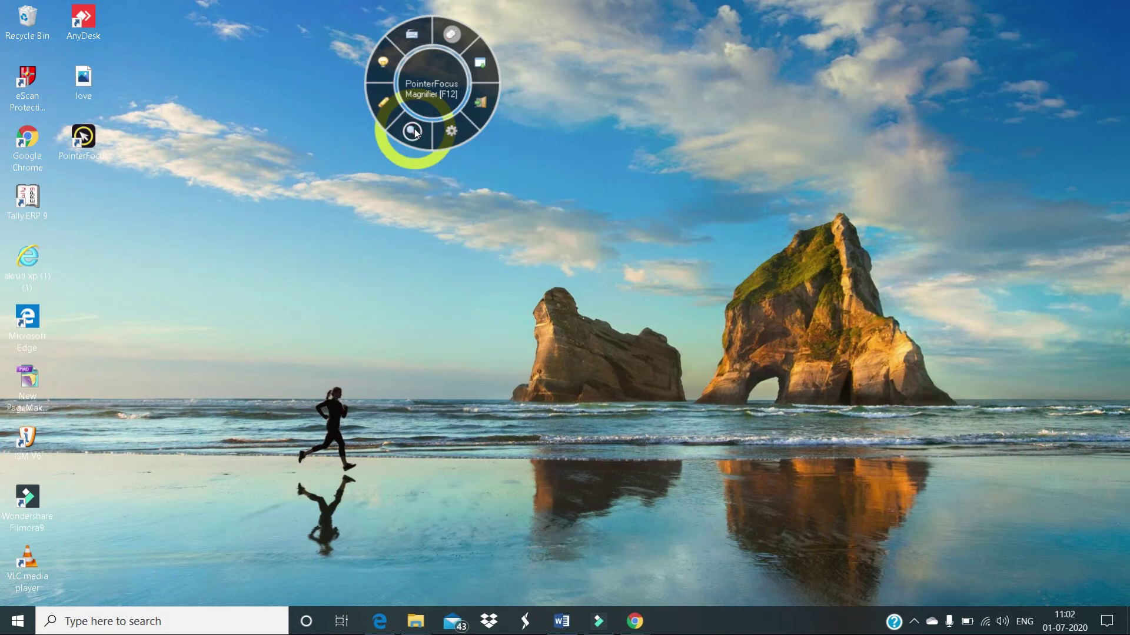
pyautogui.click(452, 132)
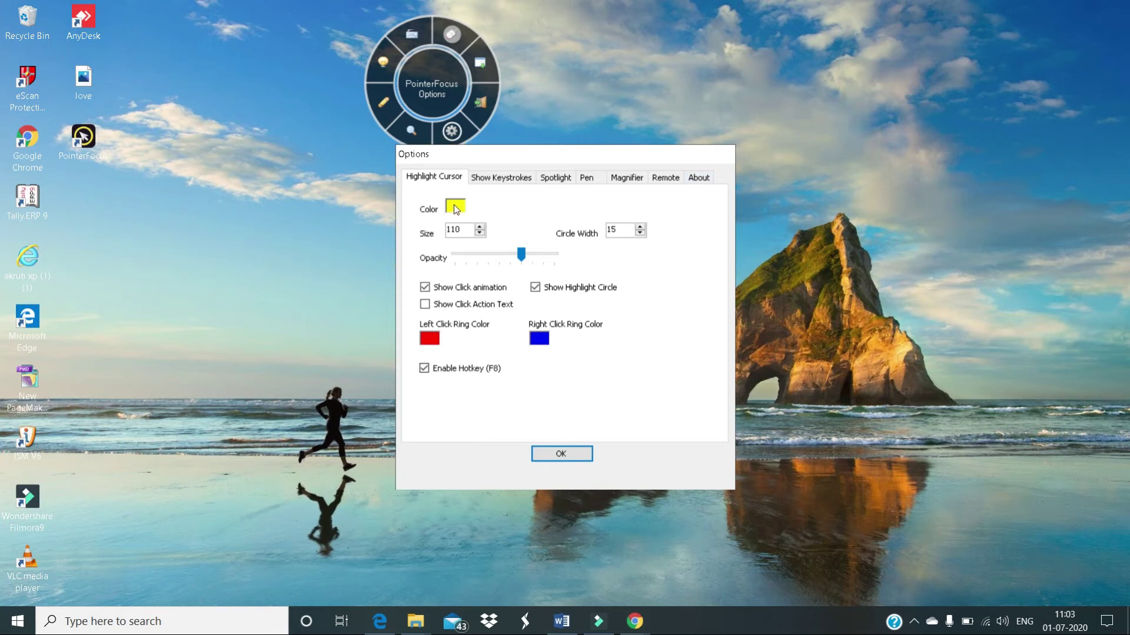
# Preview the highlight circle with F8, then set its colour to red and apply.
pyautogui.press('F8')
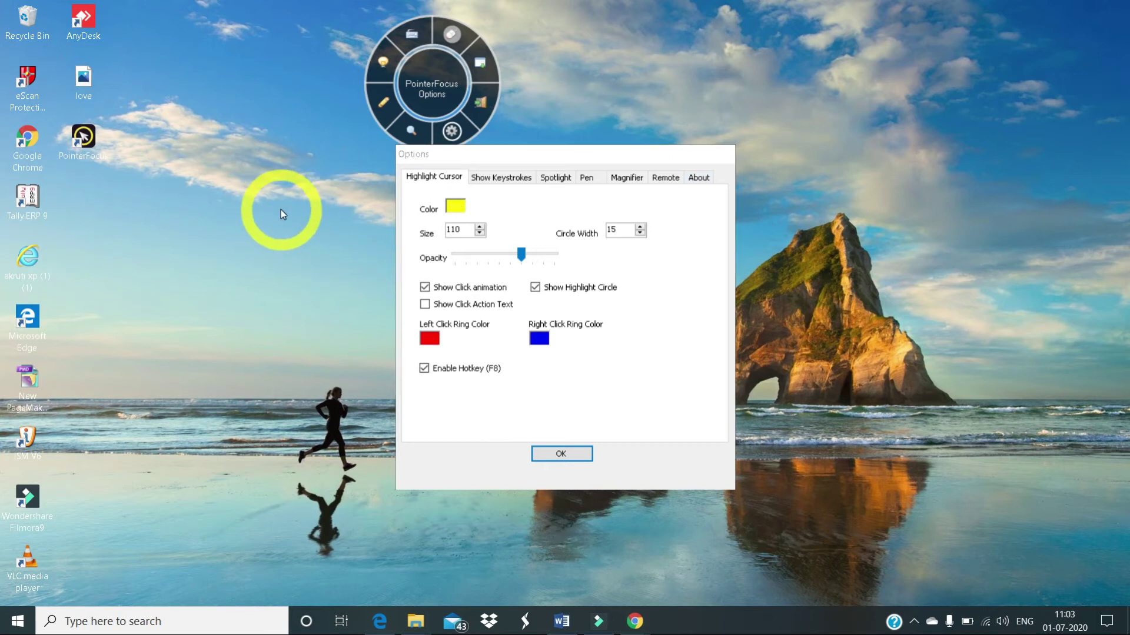
pyautogui.press('F8')
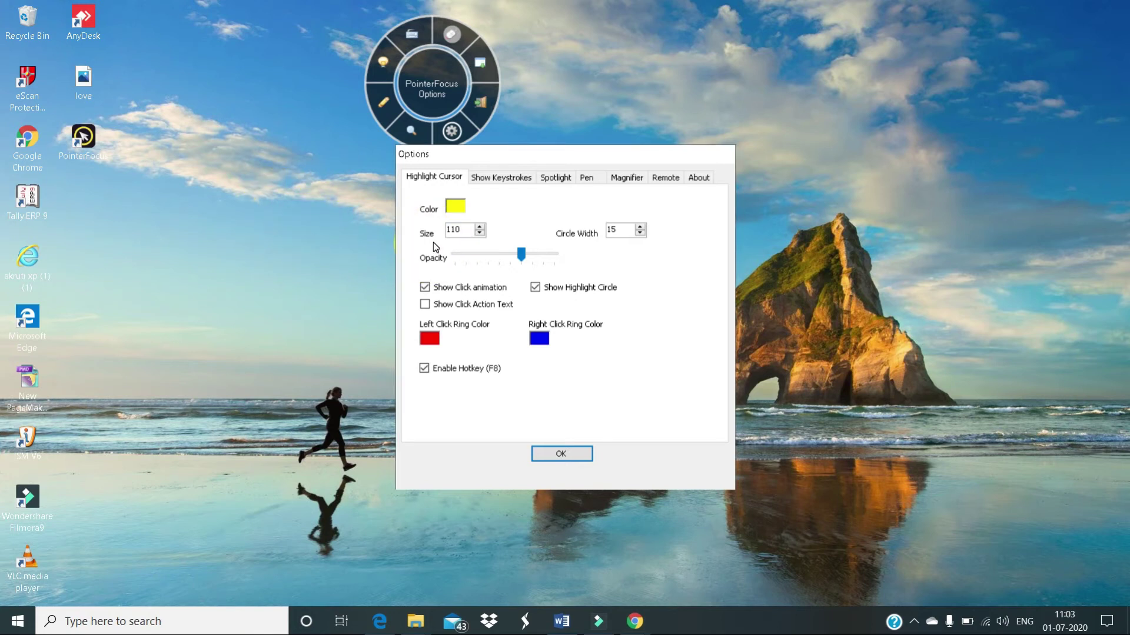
pyautogui.click(453, 207)
pyautogui.click(497, 182)
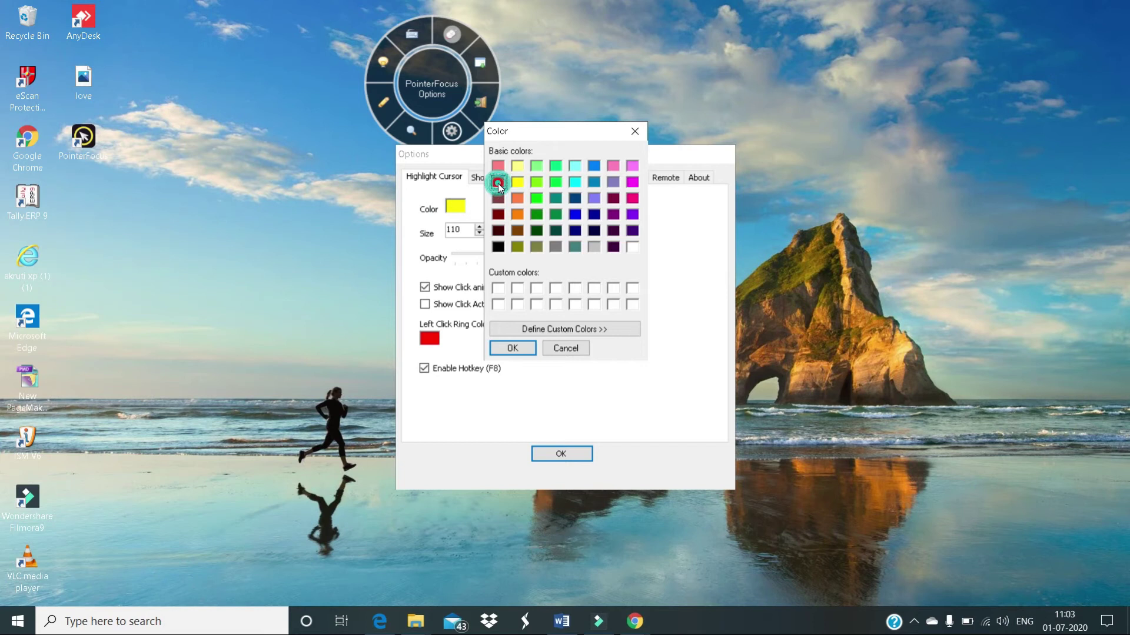
pyautogui.click(568, 453)
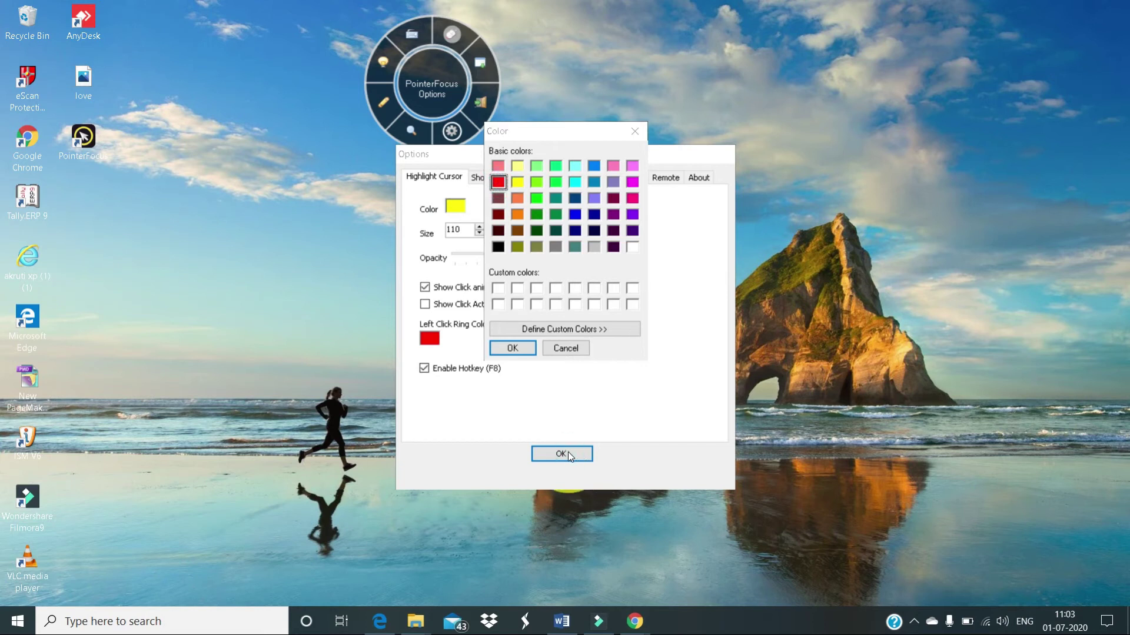
pyautogui.click(507, 346)
pyautogui.click(557, 453)
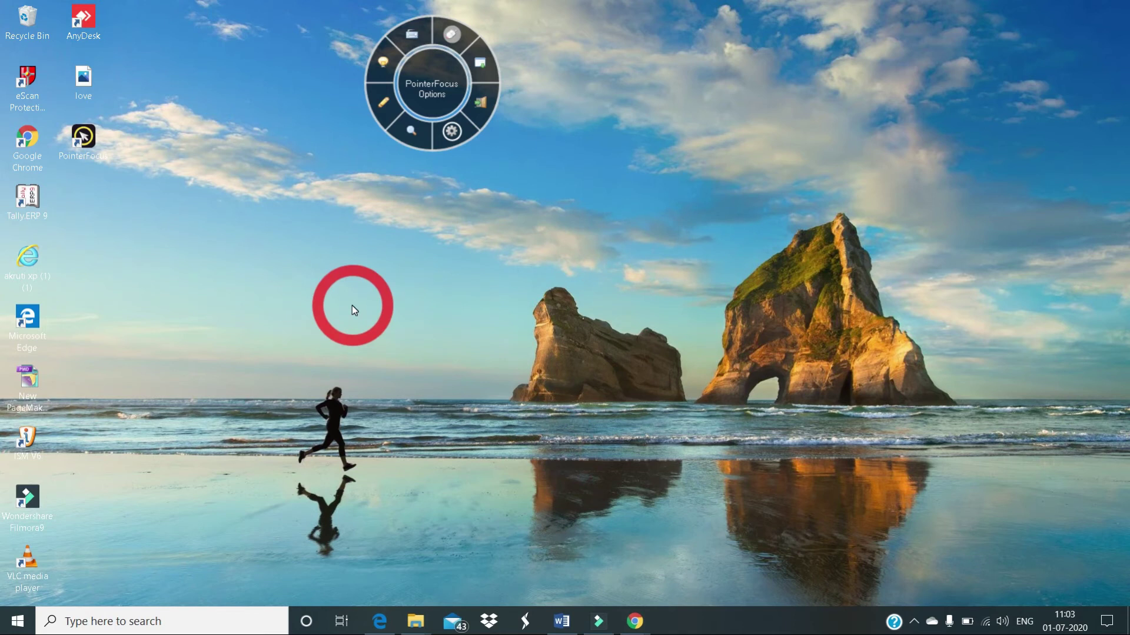
# In the reopened Options, set the highlight colour back to yellow and preview it with F8.
pyautogui.click(451, 134)
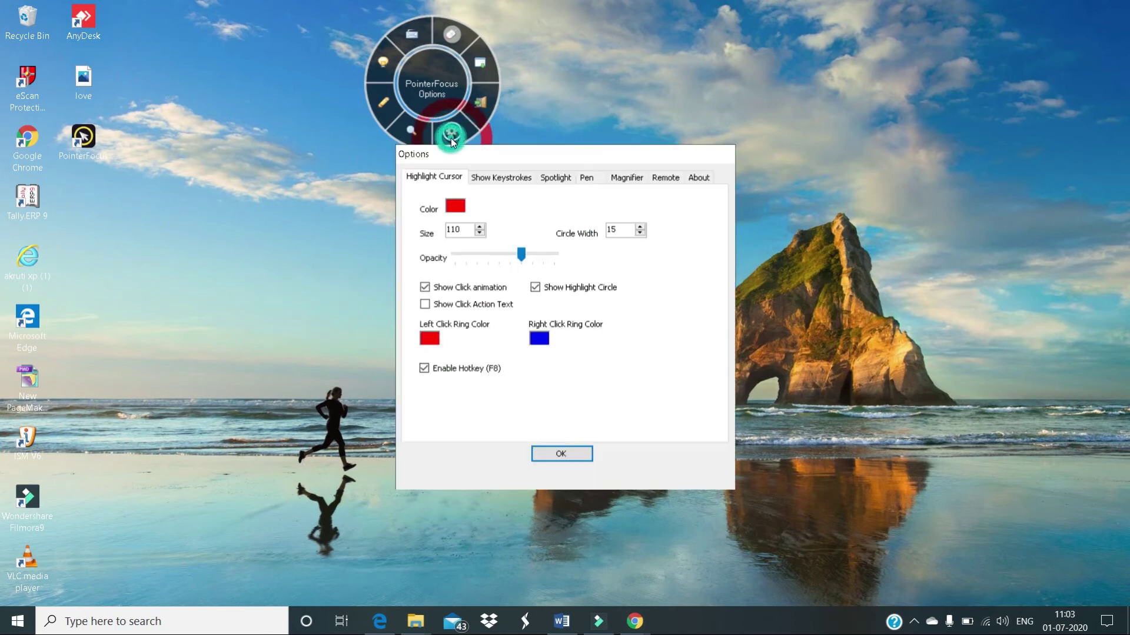
pyautogui.click(456, 209)
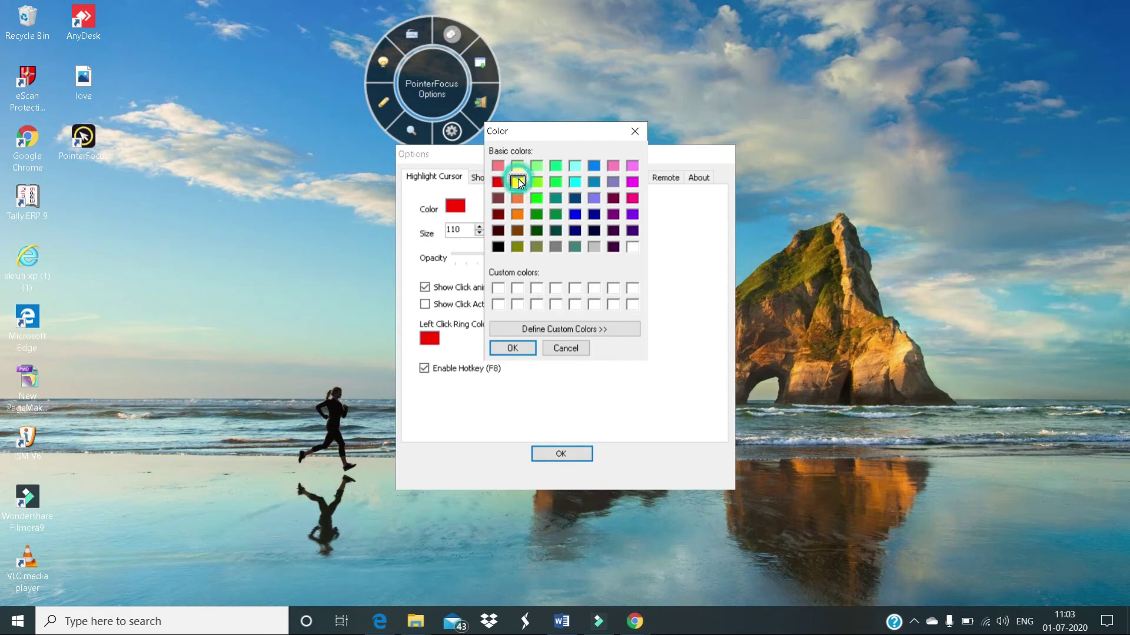
pyautogui.click(512, 348)
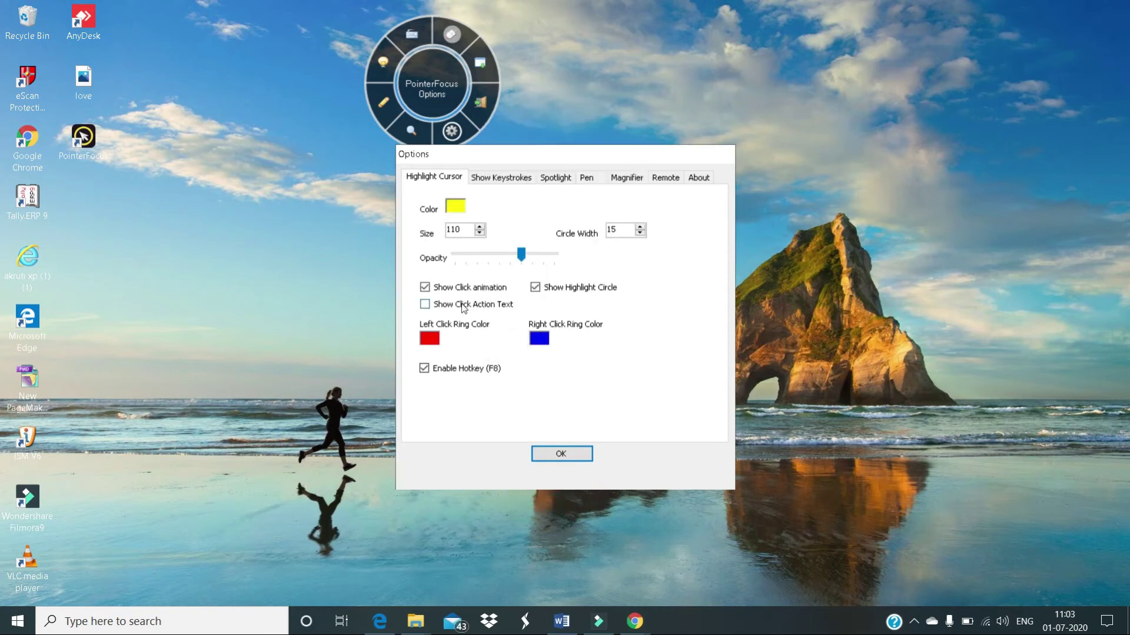
pyautogui.press('F8')
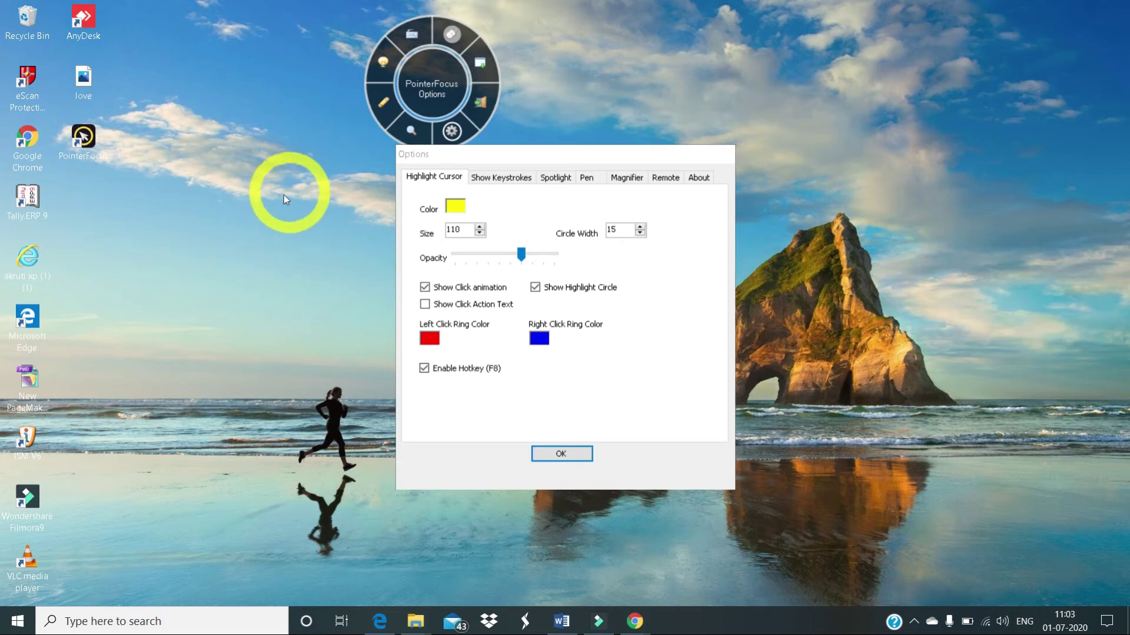
pyautogui.press('F8')
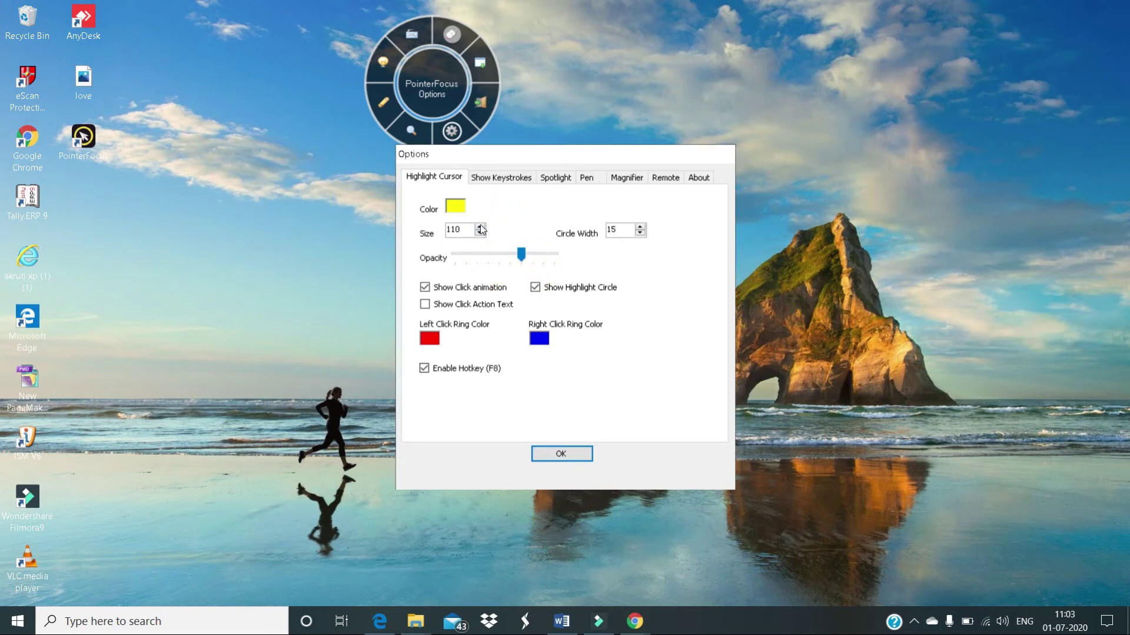
# Set the highlight ring Size to 50 and preview it on the desktop.
pyautogui.click(481, 234)
pyautogui.click(480, 234)
pyautogui.click(480, 234)
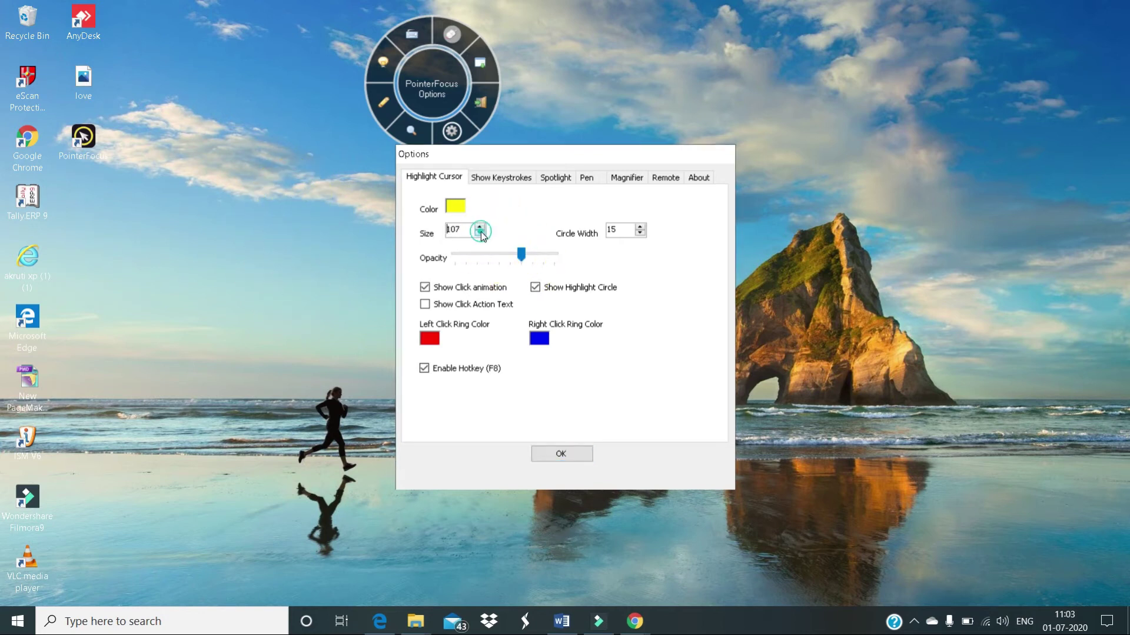
pyautogui.click(480, 233)
pyautogui.click(480, 234)
pyautogui.click(481, 233)
pyautogui.press('BackSpace')
pyautogui.press('BackSpace')
pyautogui.write('50')
pyautogui.click(265, 229)
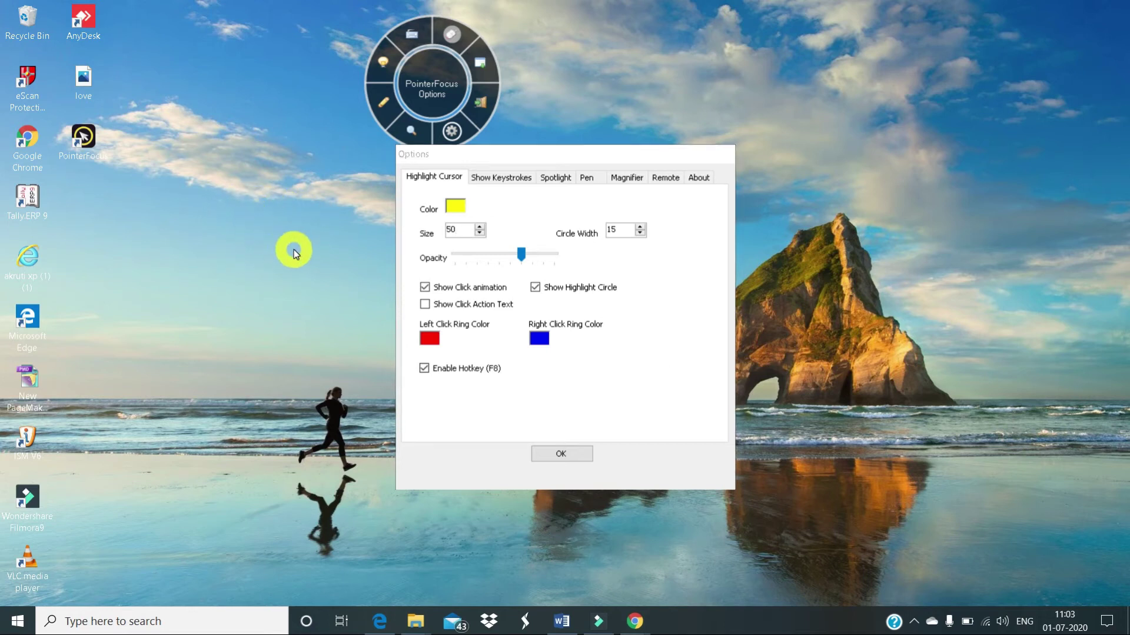
# Reduce the highlight Circle Width to 10 and view the Show Keystrokes settings.
pyautogui.click(640, 233)
pyautogui.click(640, 234)
pyautogui.click(640, 234)
pyautogui.click(641, 234)
pyautogui.click(640, 234)
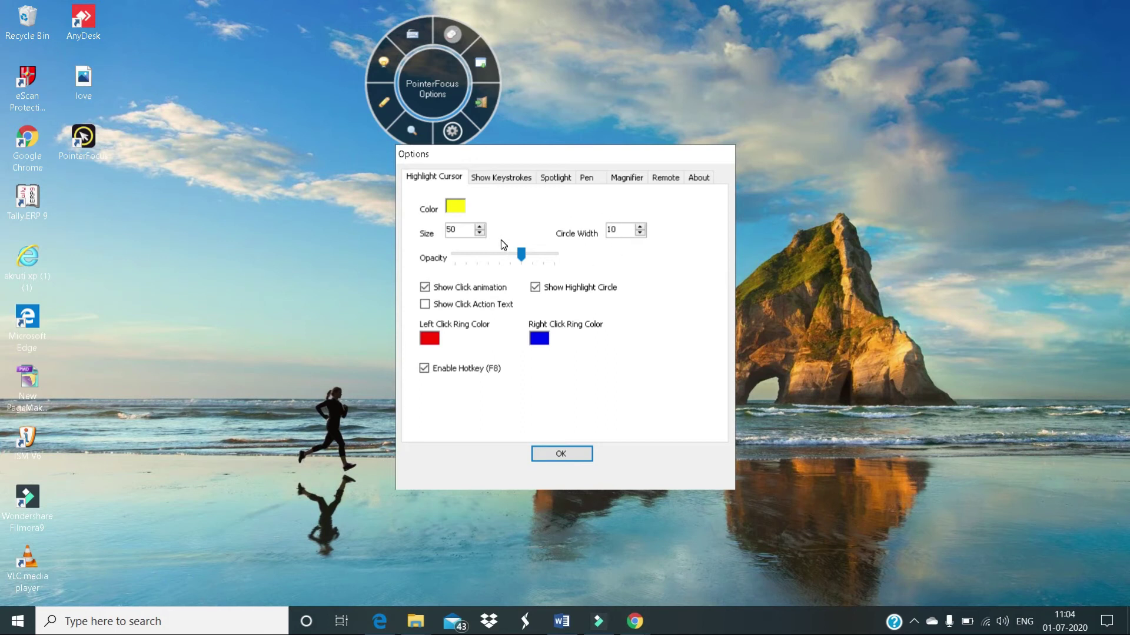
pyautogui.click(507, 179)
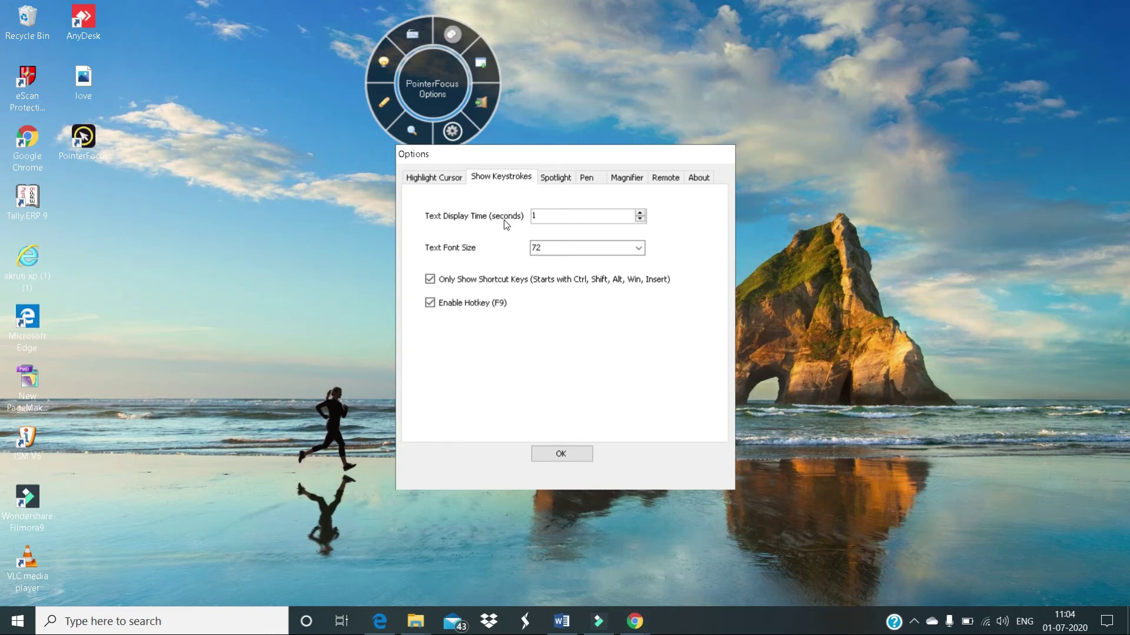
# Lower the Spotlight Size from 150 on the Spotlight tab.
pyautogui.click(554, 179)
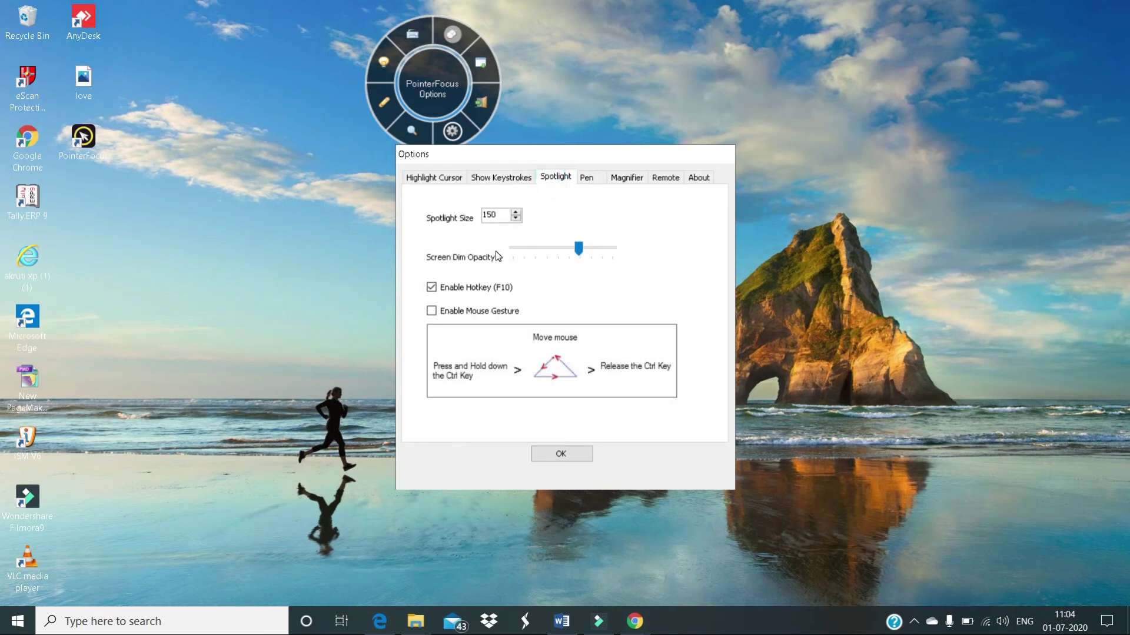
pyautogui.click(516, 219)
pyautogui.click(516, 218)
pyautogui.click(516, 219)
# Turn on the yellow highlight circle and lower Magnifier Size to 198.
pyautogui.click(584, 177)
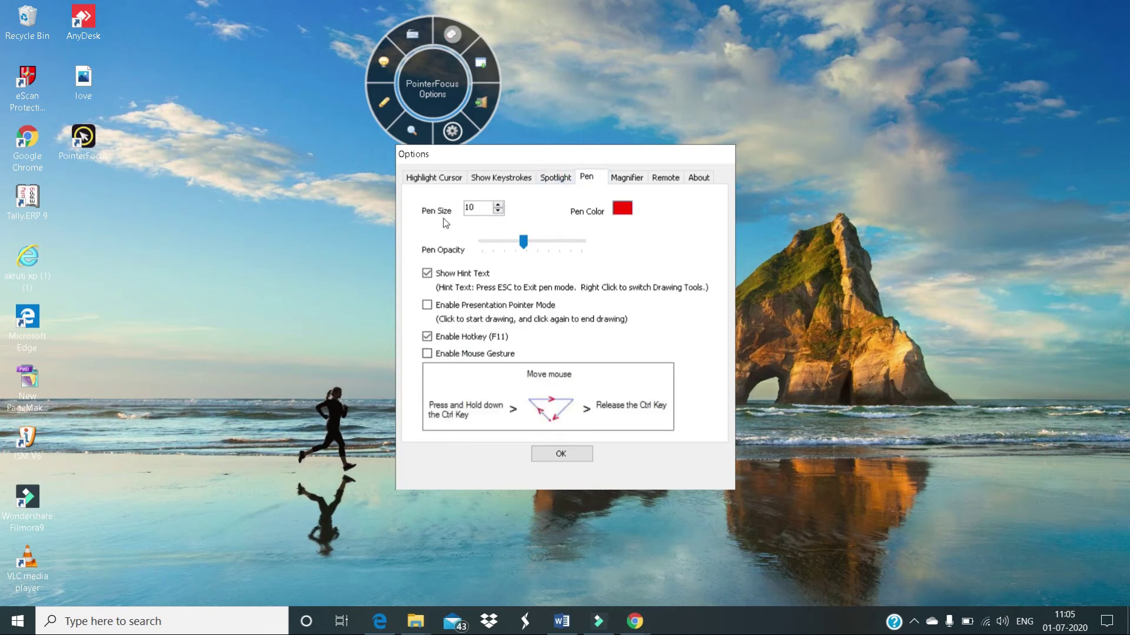
pyautogui.press('F8')
pyautogui.press('F8')
pyautogui.click(626, 178)
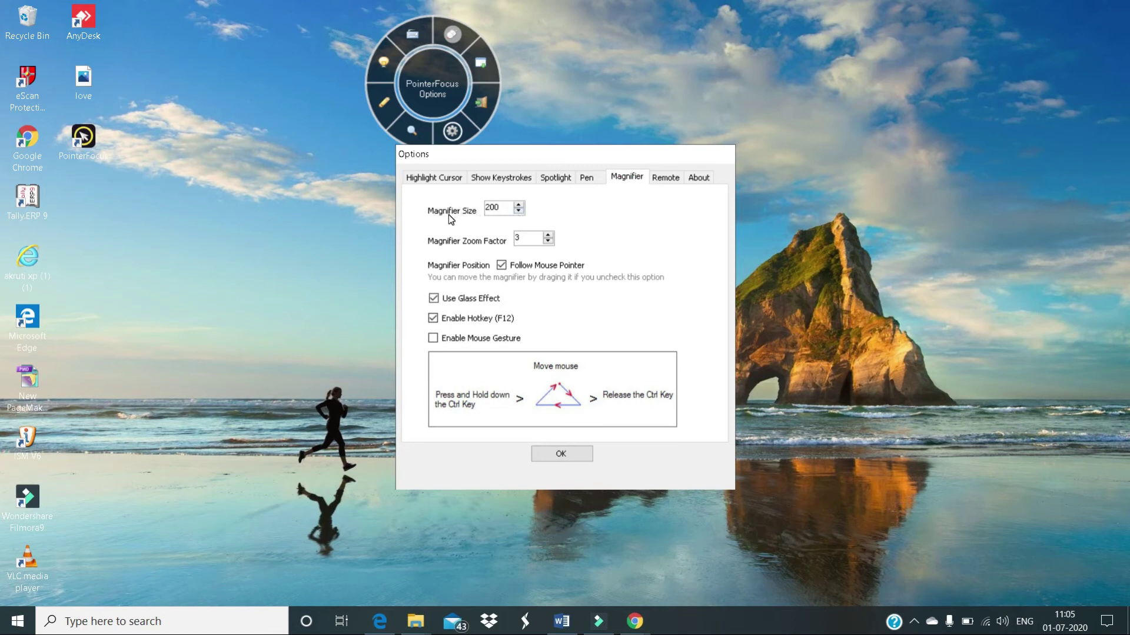
pyautogui.click(519, 211)
pyautogui.click(519, 211)
pyautogui.click(519, 211)
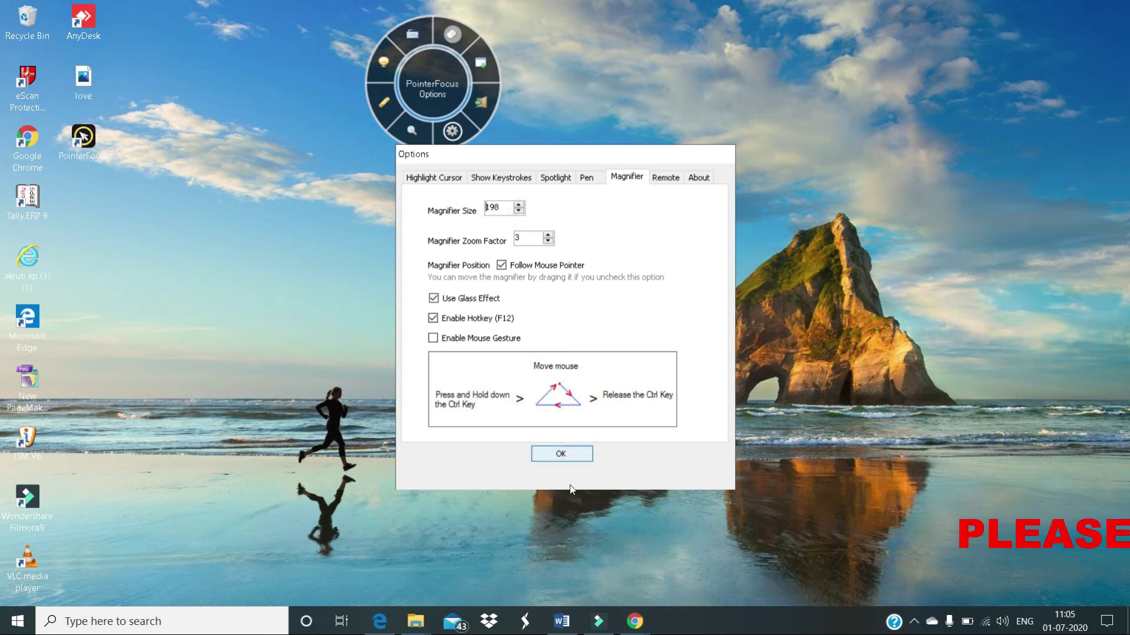
# Accept Options with OK, exit and relaunch PointerFocus from the desktop icon, then minimize its ring.
pyautogui.click(568, 459)
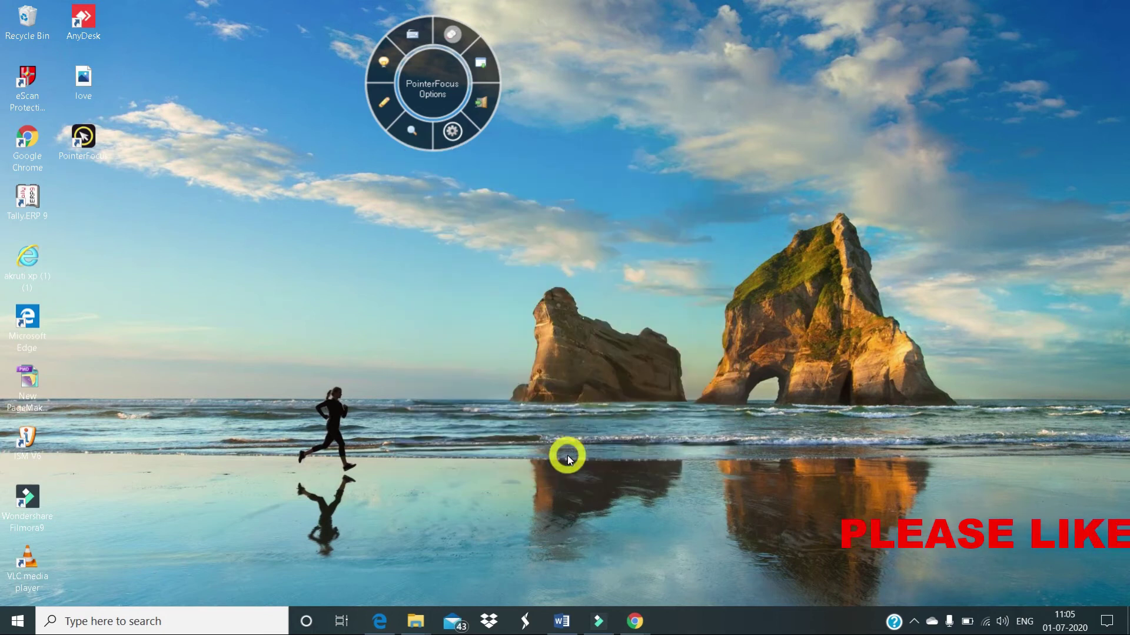
pyautogui.click(485, 103)
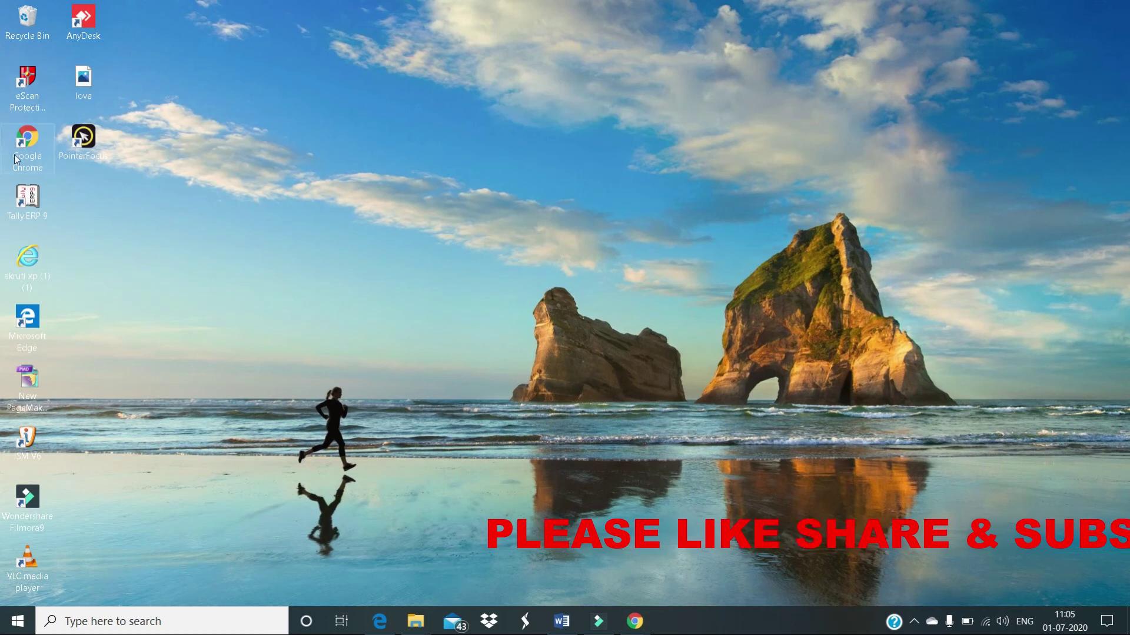
pyautogui.doubleClick(83, 137)
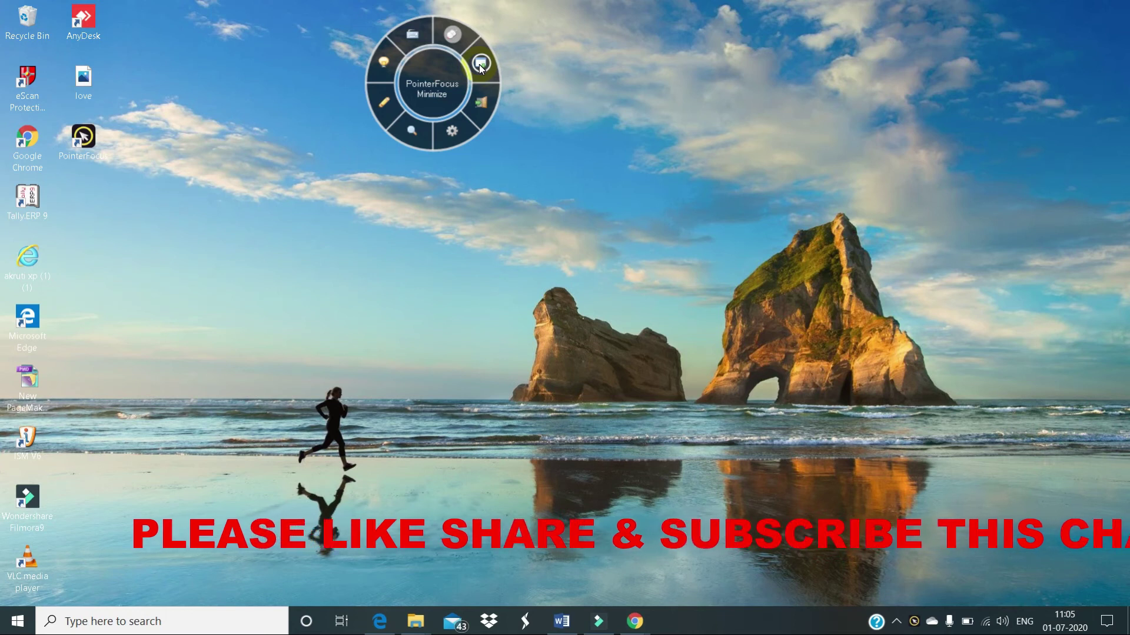
pyautogui.click(480, 66)
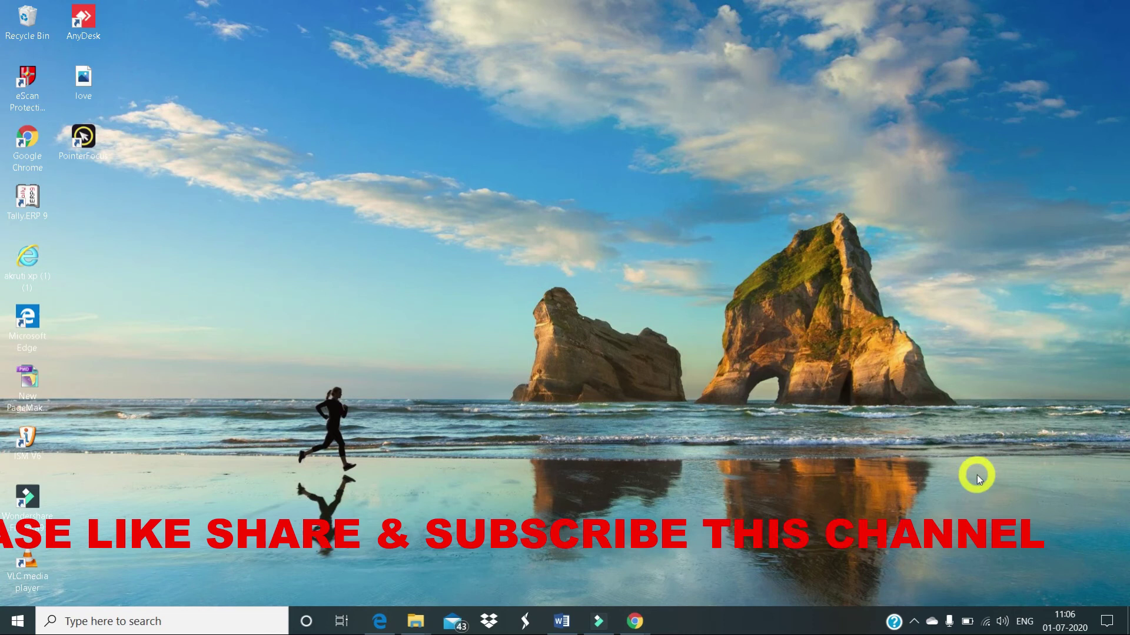
# Restore the ring menu from the hidden tray icon, minimize it, and restore it again.
pyautogui.click(915, 623)
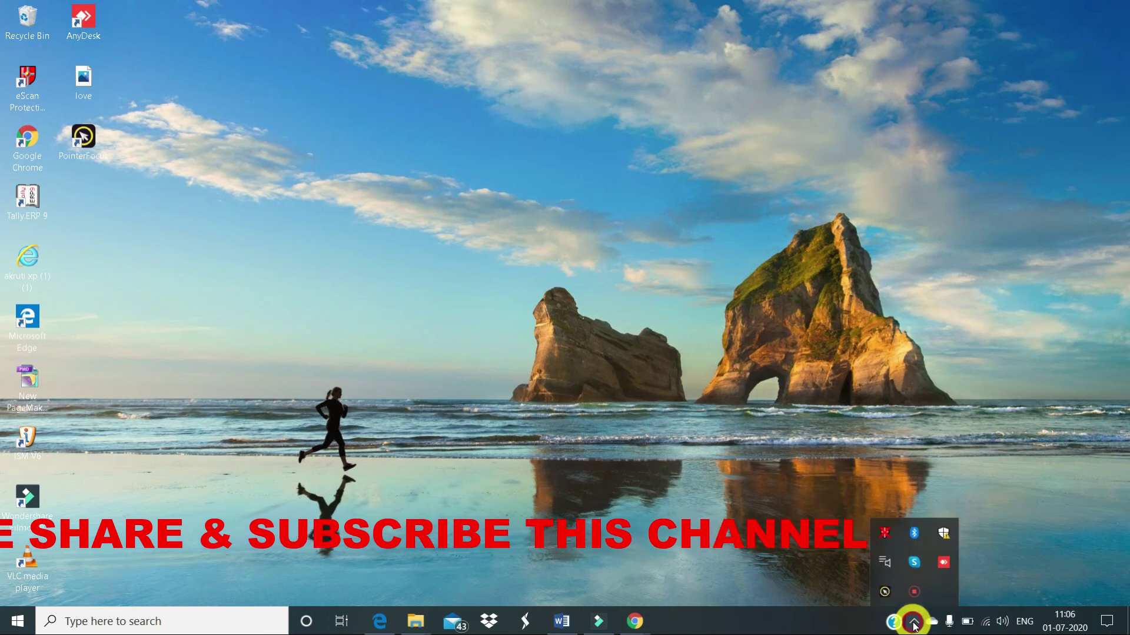
pyautogui.click(885, 593)
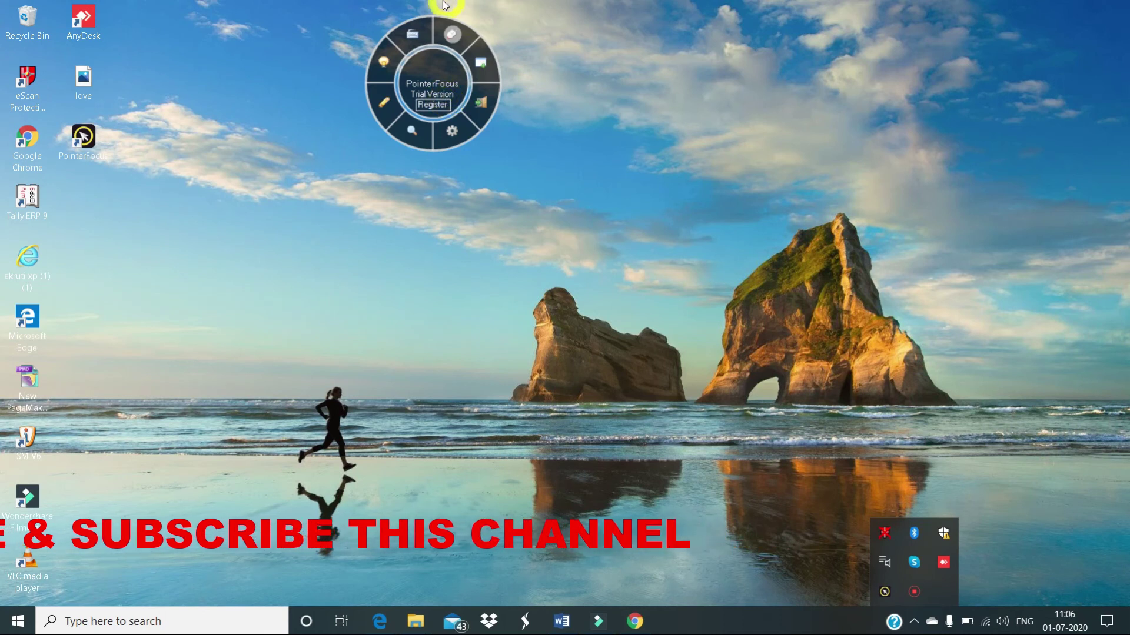
pyautogui.click(481, 63)
pyautogui.click(914, 622)
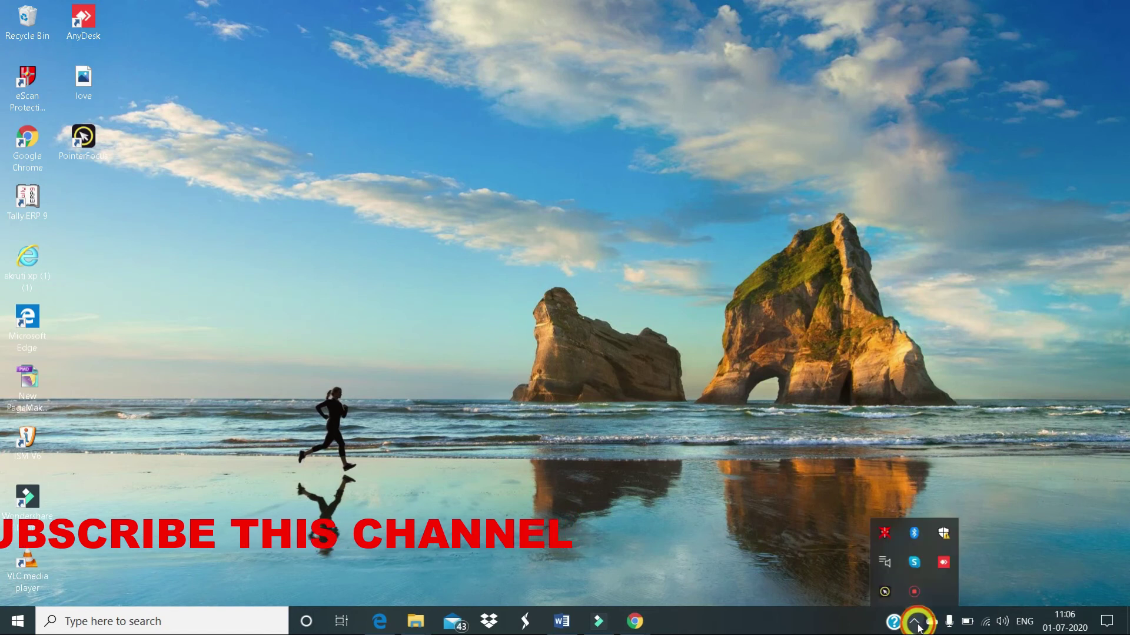
pyautogui.click(888, 593)
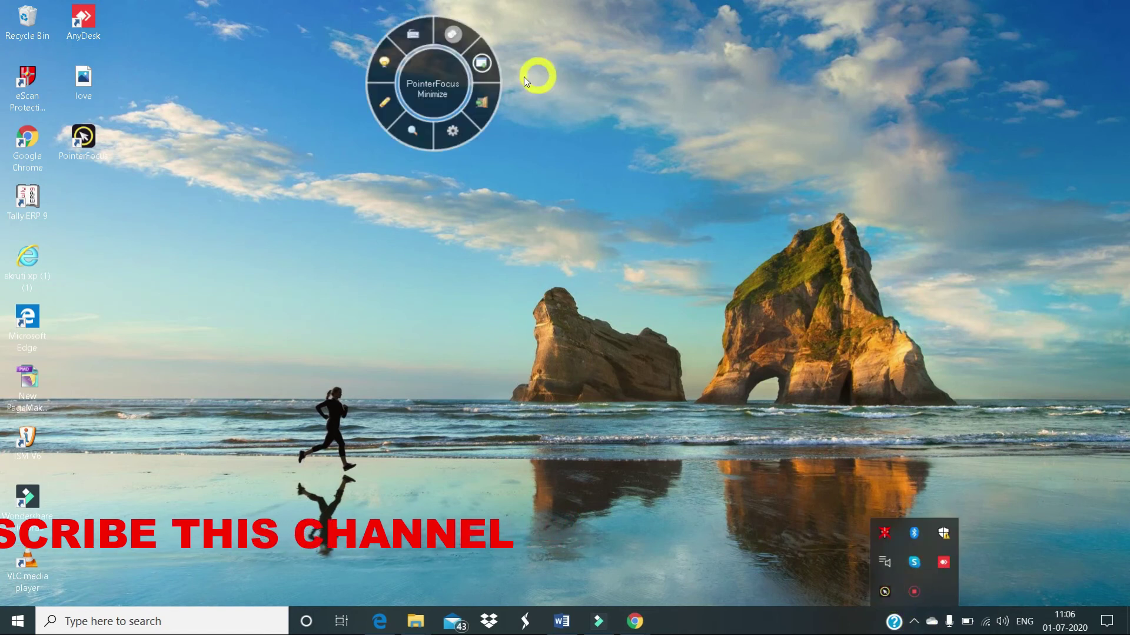
pyautogui.click(695, 511)
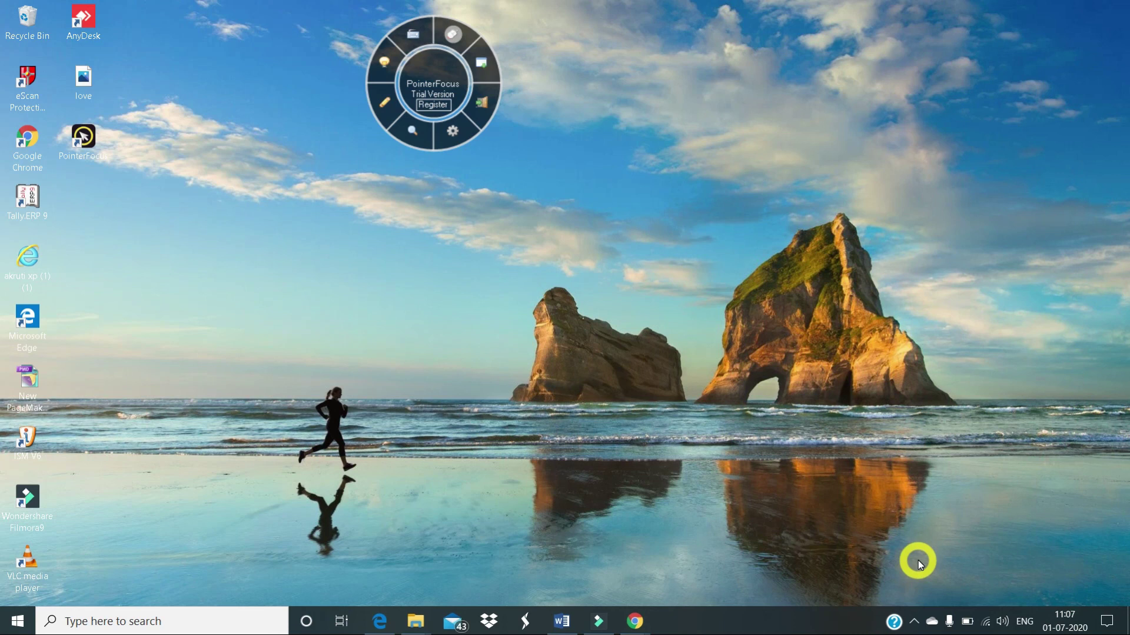
# Open the trial registration dialog and ready the registration code field.
pyautogui.click(442, 103)
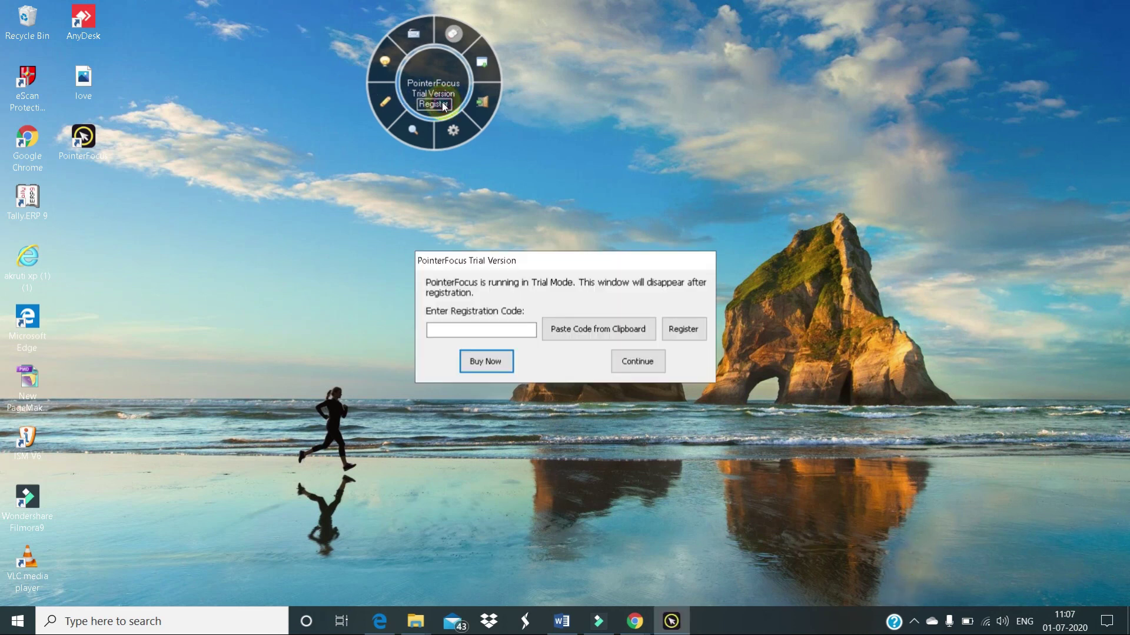
pyautogui.click(452, 327)
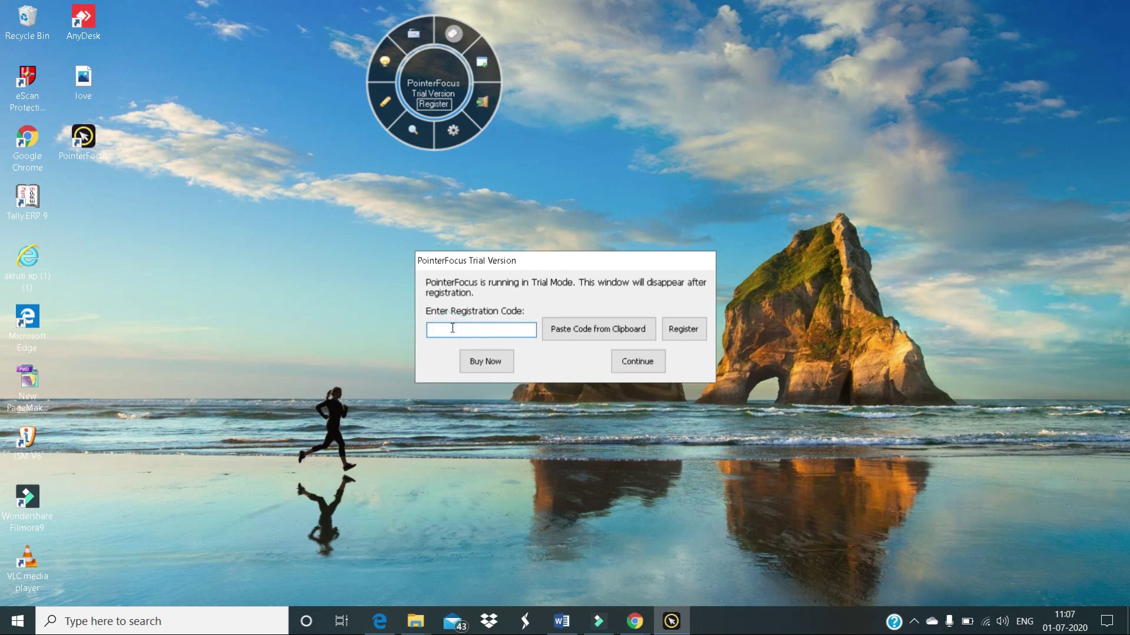
pyautogui.click(482, 416)
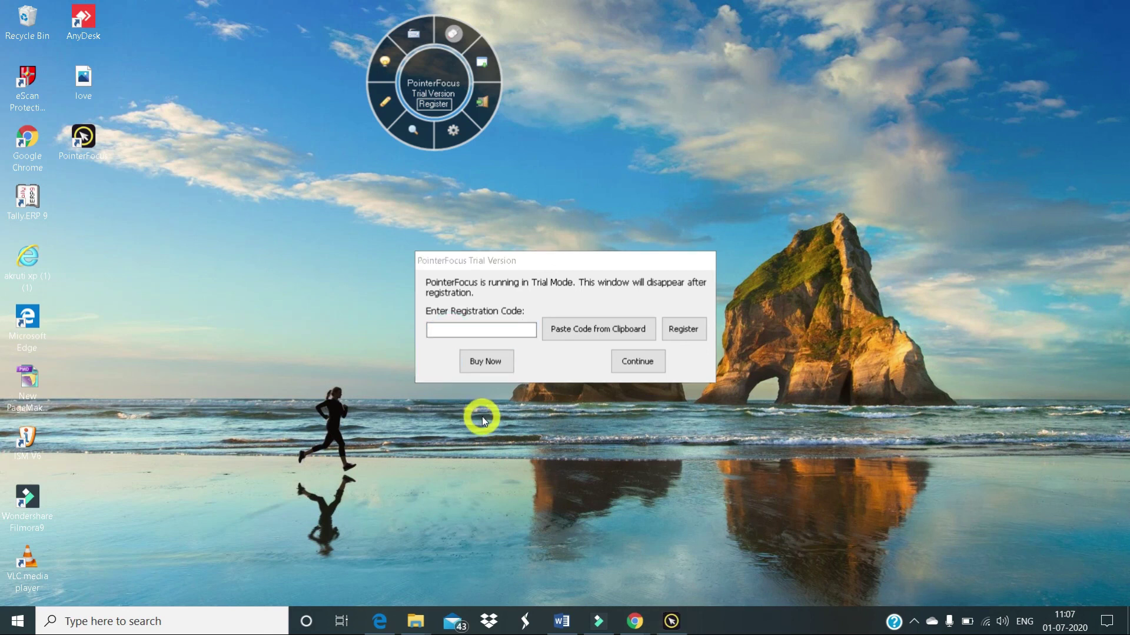
# Copy the registration code from the Word note, submit it, and close Word.
pyautogui.click(561, 622)
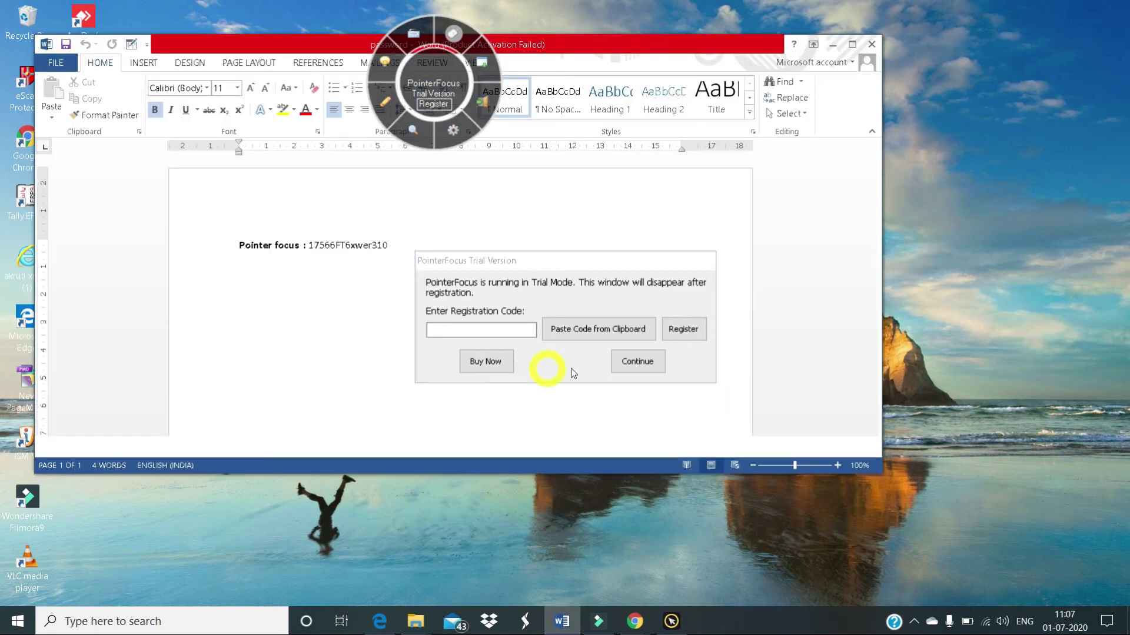
pyautogui.click(310, 245)
pyautogui.moveTo(310, 245); pyautogui.dragTo(460, 333)
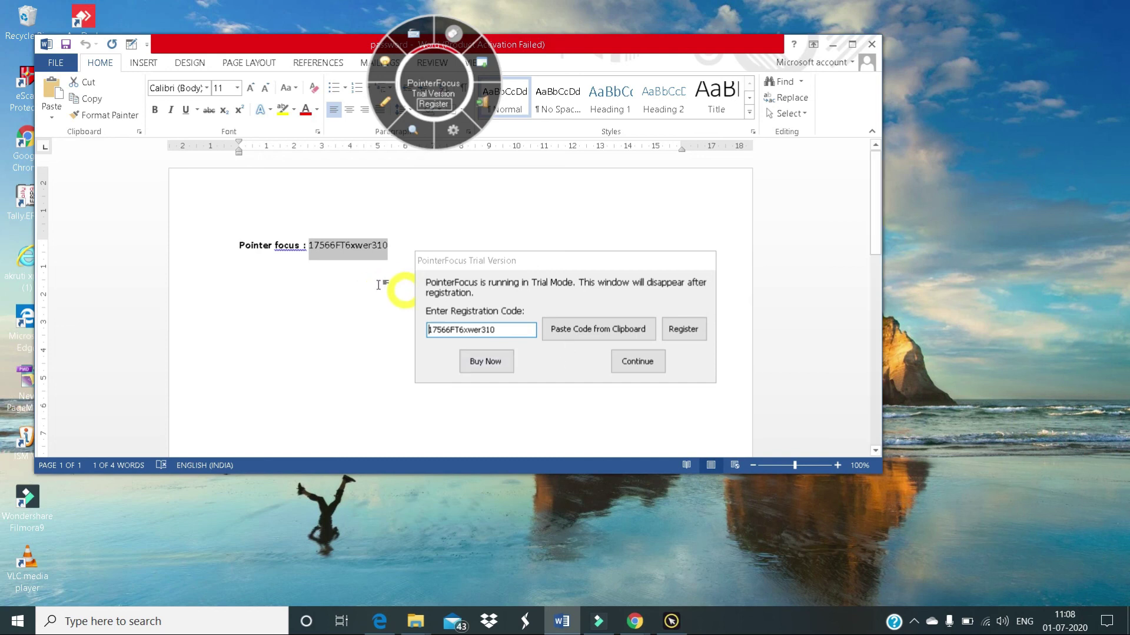
pyautogui.click(686, 330)
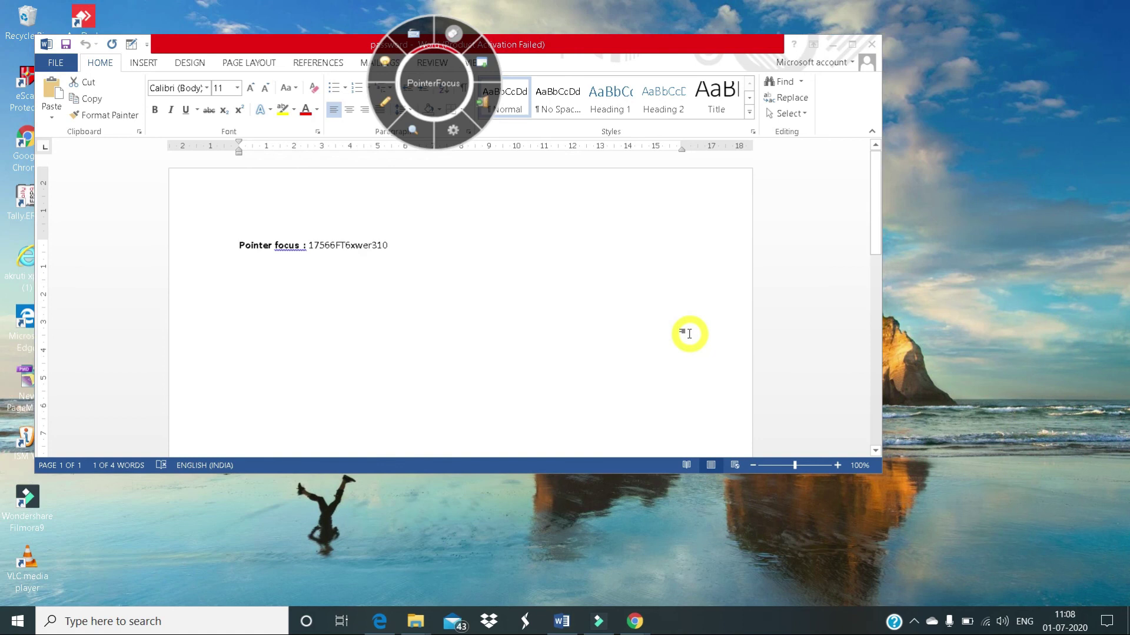
pyautogui.click(870, 42)
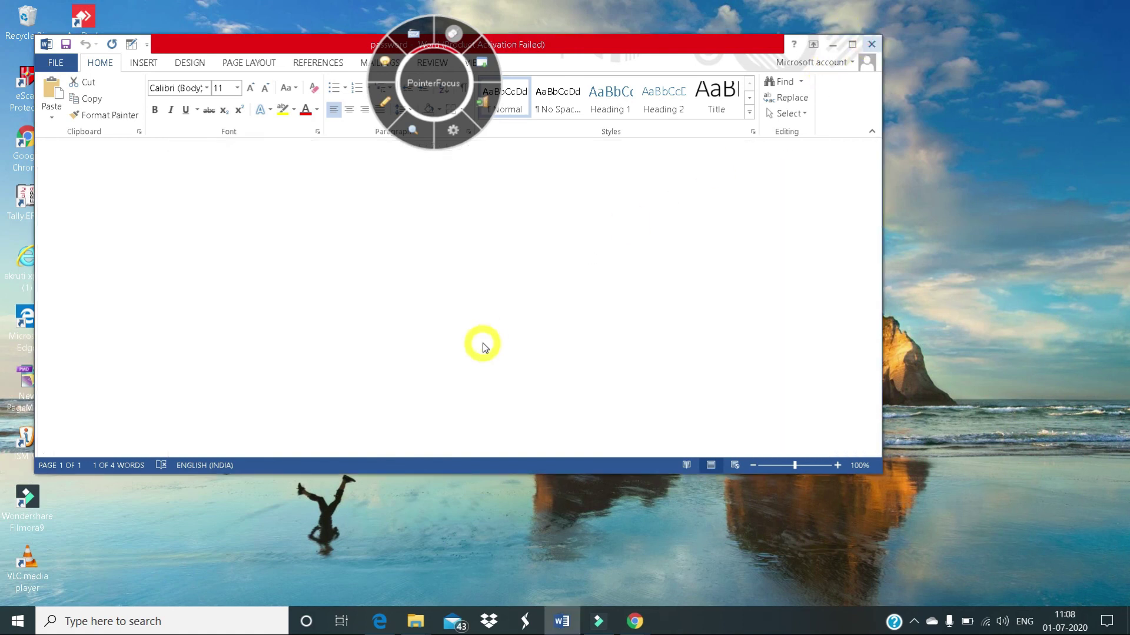